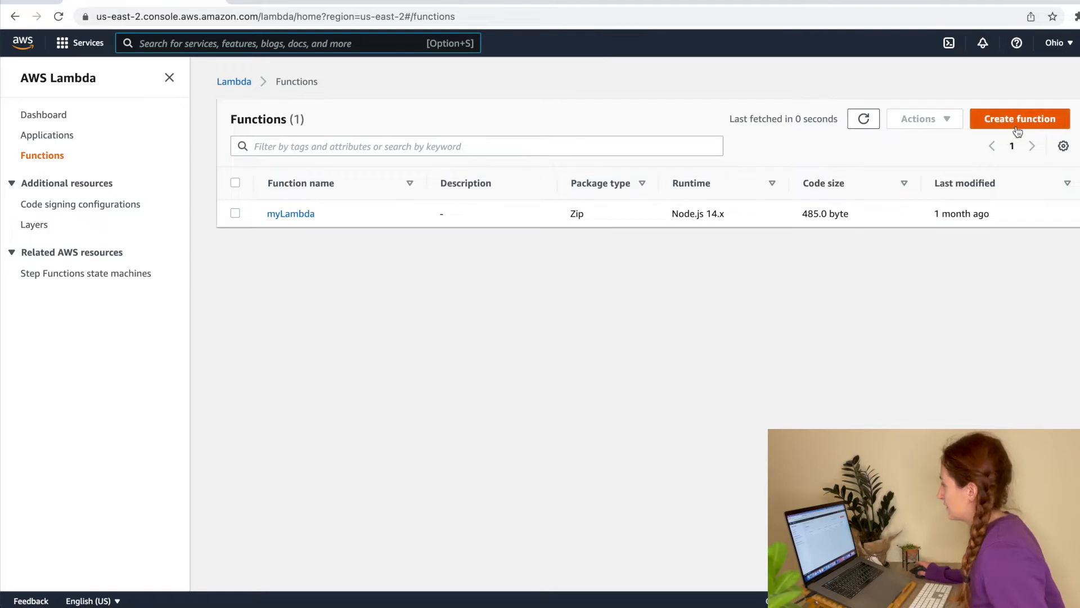
- Start creating a new Lambda function, look through the other creation options, and choose Author from scratch
{"action": "left_click", "coordinate": [1016, 120]}
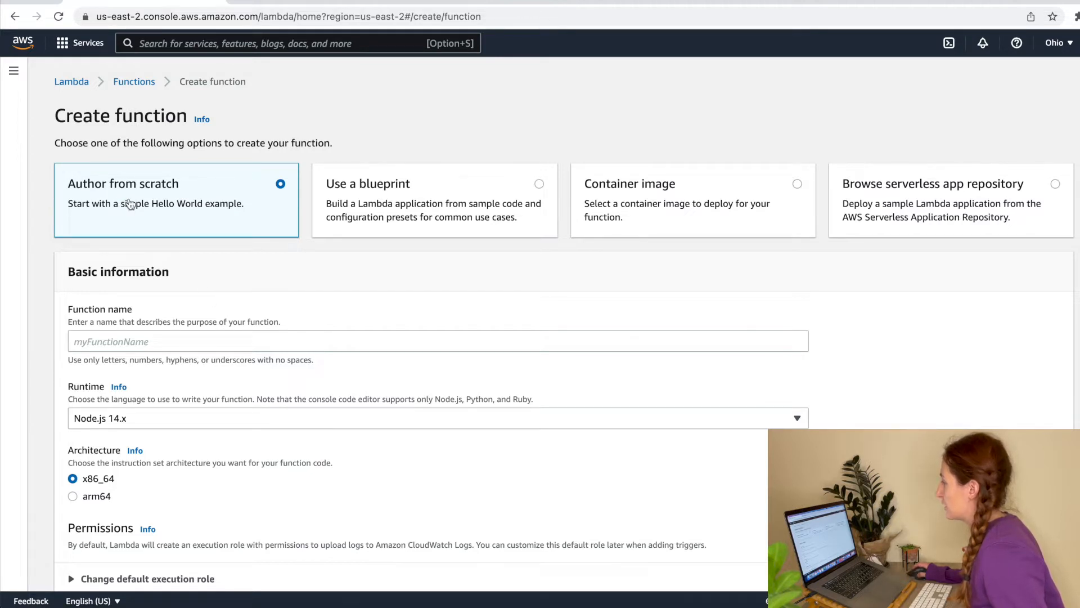
{"action": "left_click", "coordinate": [389, 212]}
{"action": "scroll", "coordinate": [698, 225], "scroll_direction": "down", "scroll_amount": 2}
{"action": "scroll", "coordinate": [697, 225], "scroll_direction": "up", "scroll_amount": 2}
{"action": "left_click", "coordinate": [697, 219]}
{"action": "left_click", "coordinate": [969, 204]}
{"action": "left_click", "coordinate": [225, 209]}
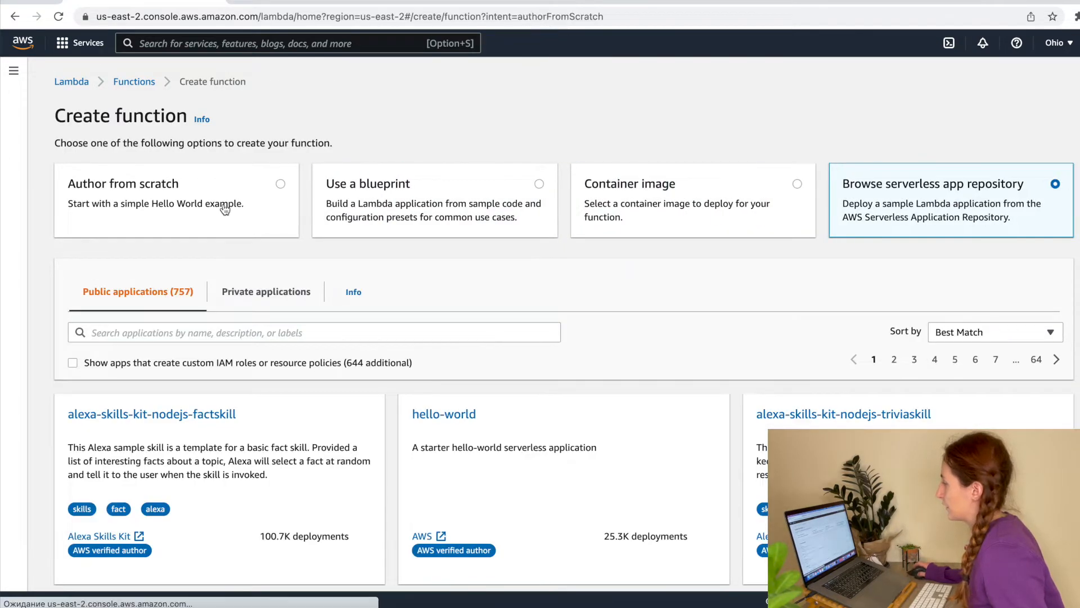
- Name the function svgLambda, keep the Node.js 14.x runtime, and create the function
{"action": "left_click", "coordinate": [206, 342]}
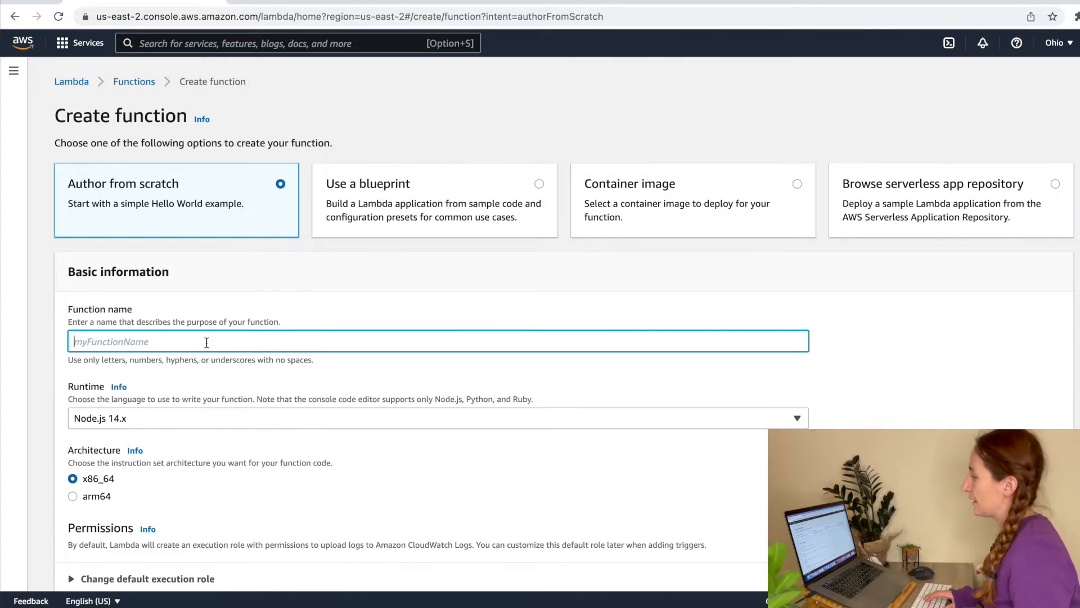
{"action": "type", "text": "s"}
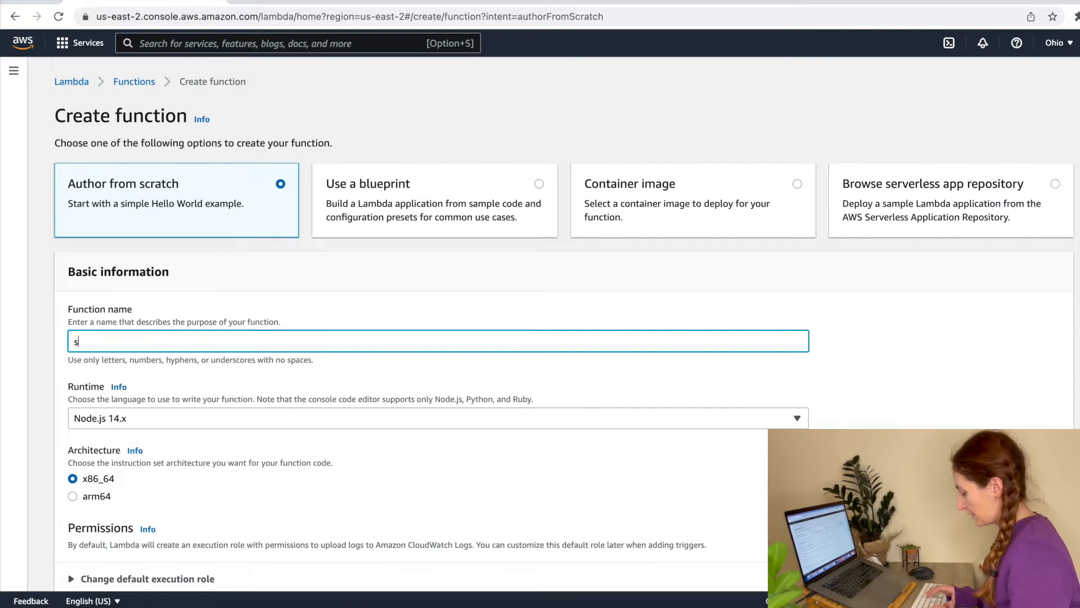
{"action": "type", "text": "vgLamb"}
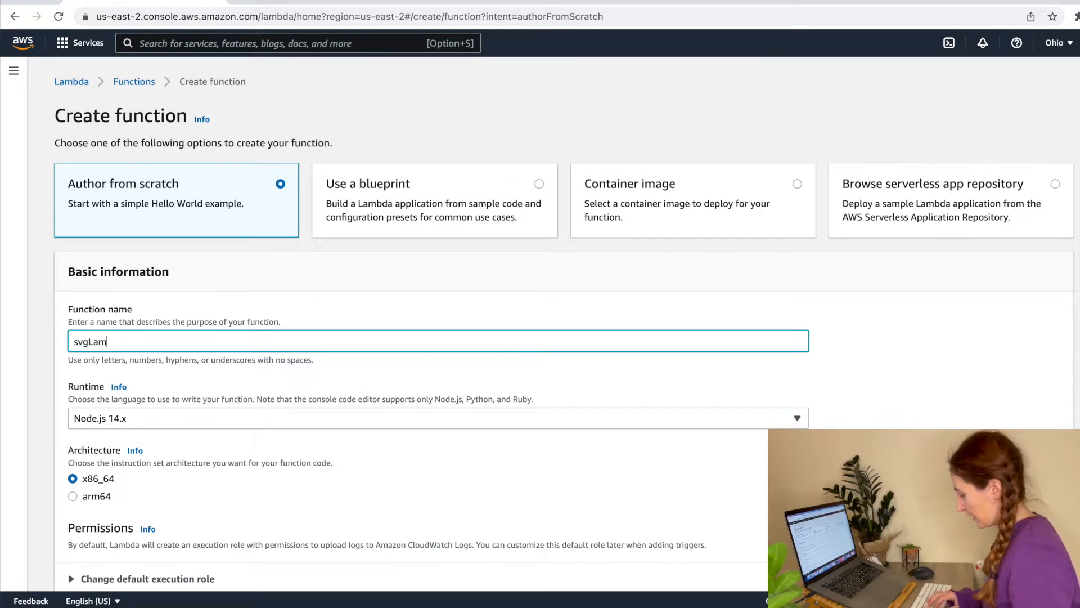
{"action": "type", "text": "da"}
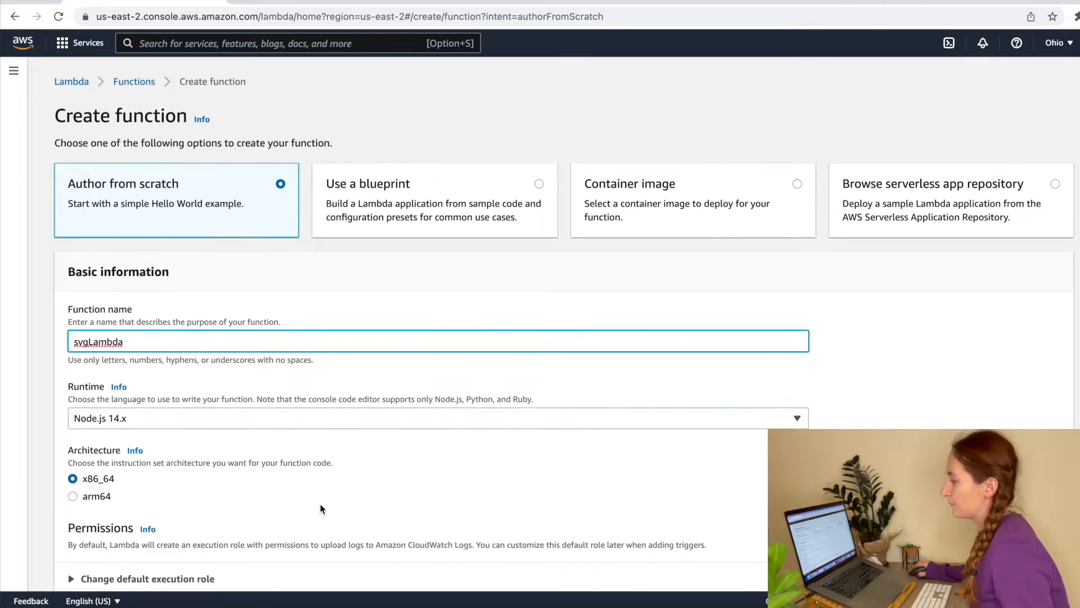
{"action": "scroll", "coordinate": [321, 509], "scroll_direction": "down", "scroll_amount": 4}
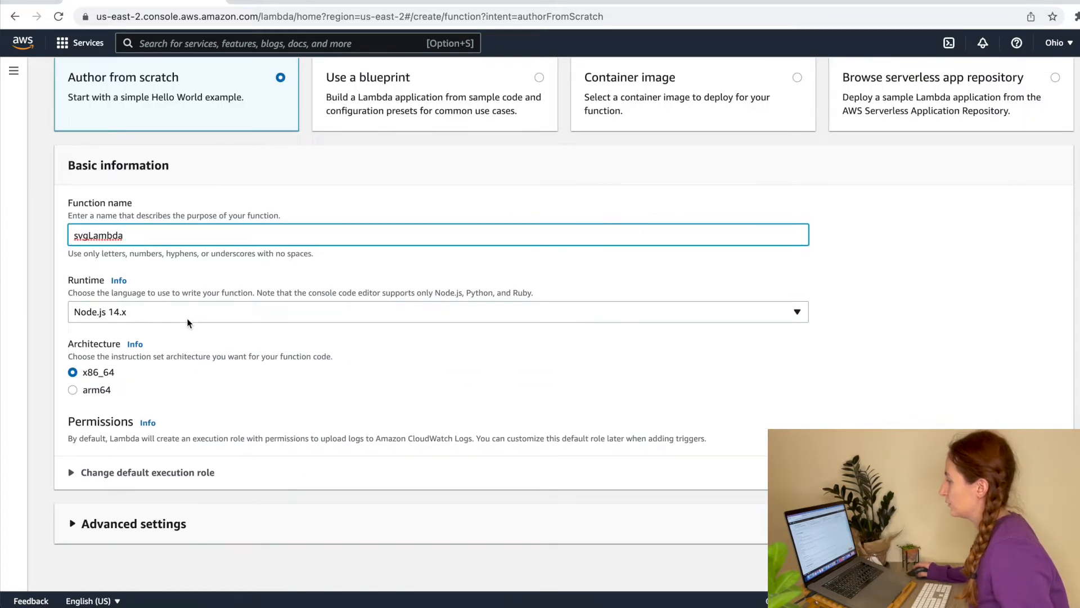
{"action": "left_click", "coordinate": [184, 315]}
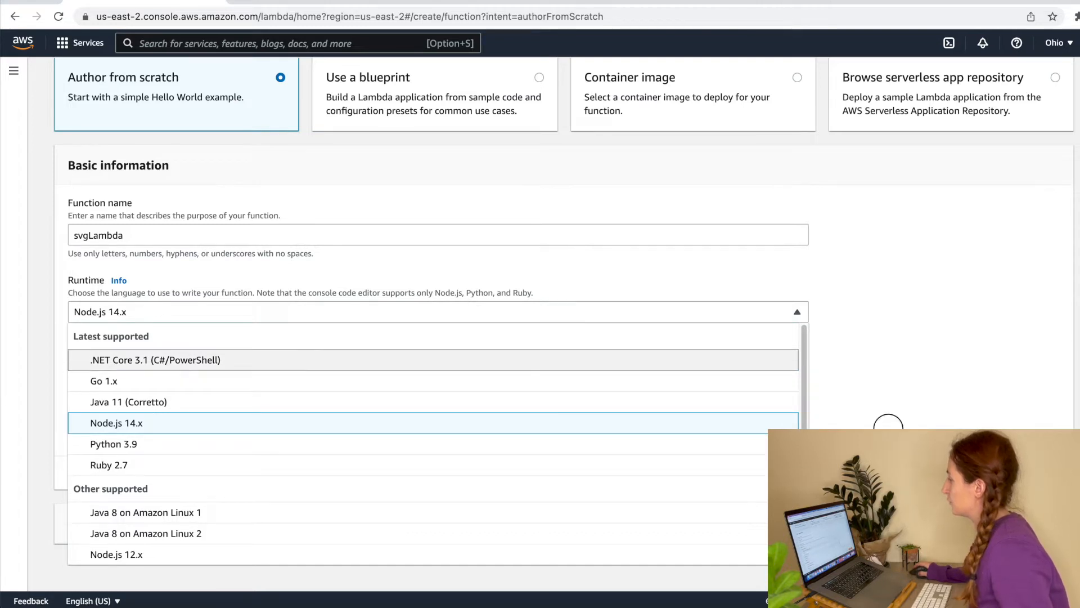
{"action": "left_click", "coordinate": [888, 430]}
{"action": "scroll", "coordinate": [656, 475], "scroll_direction": "up", "scroll_amount": 1}
{"action": "scroll", "coordinate": [725, 480], "scroll_direction": "down", "scroll_amount": 1}
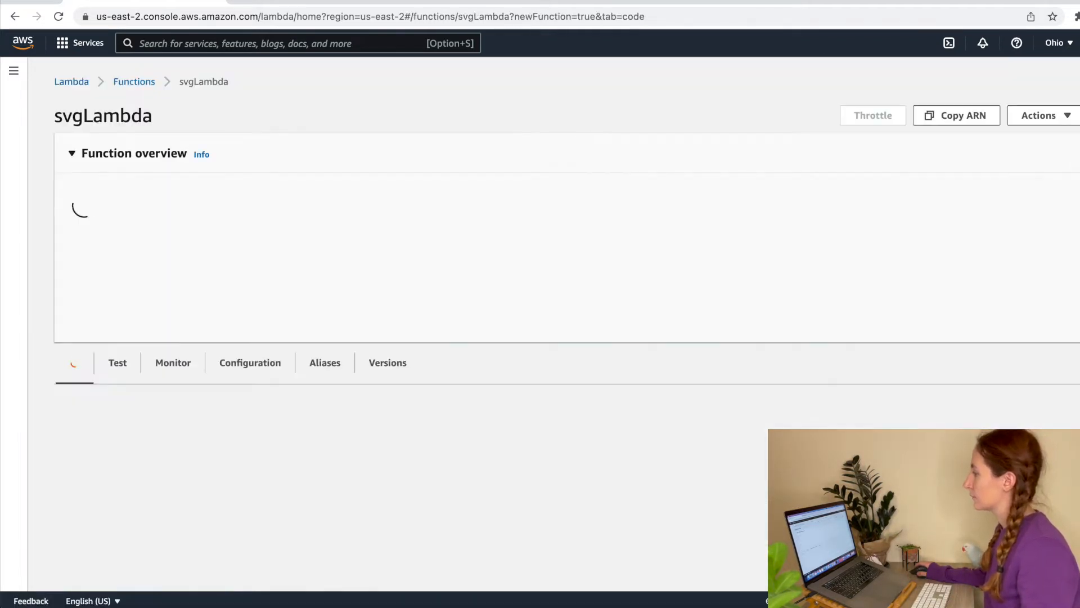
- Examine the default handler code in index.js, including the body of its response object
{"action": "scroll", "coordinate": [578, 448], "scroll_direction": "down", "scroll_amount": 3}
{"action": "left_click", "coordinate": [718, 505]}
{"action": "scroll", "coordinate": [326, 444], "scroll_direction": "down", "scroll_amount": 2}
{"action": "left_click", "coordinate": [560, 438]}
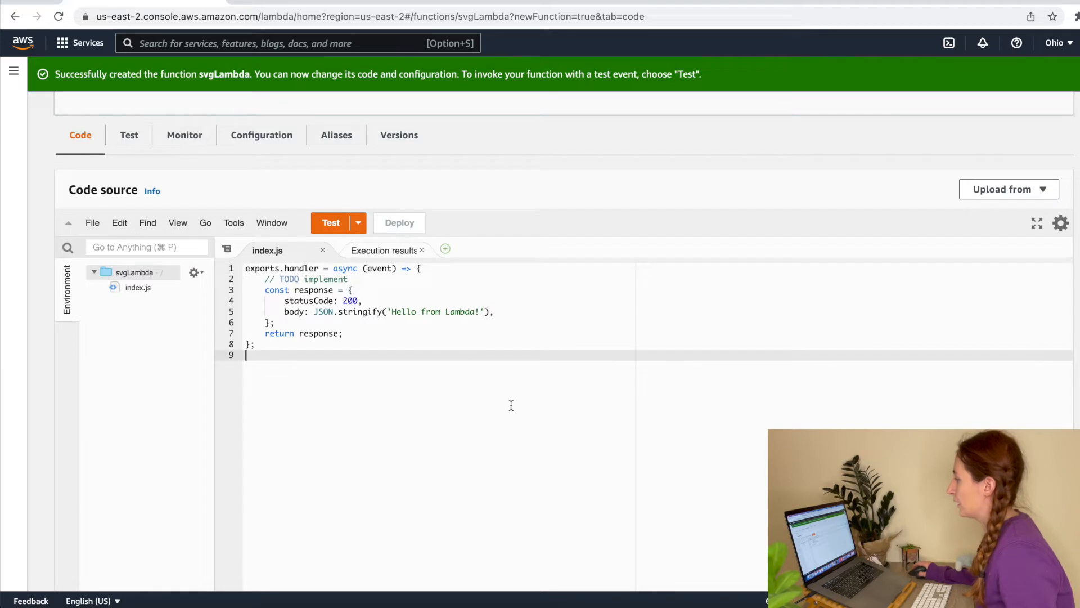
{"action": "left_click_drag", "start_coordinate": [256, 353], "coordinate": [224, 249]}
{"action": "left_click", "coordinate": [434, 383]}
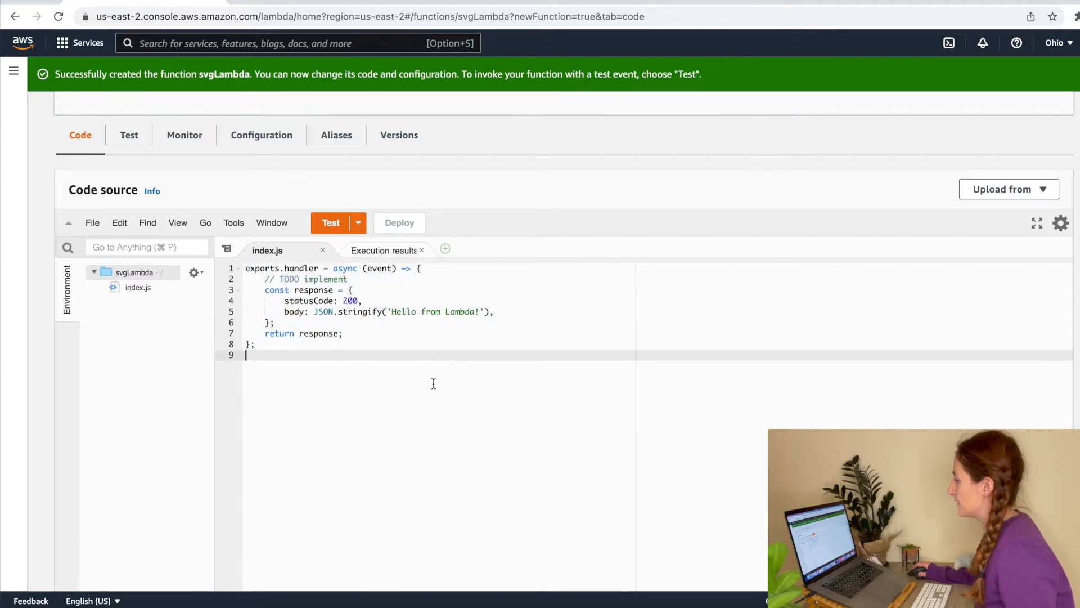
{"action": "left_click", "coordinate": [506, 314]}
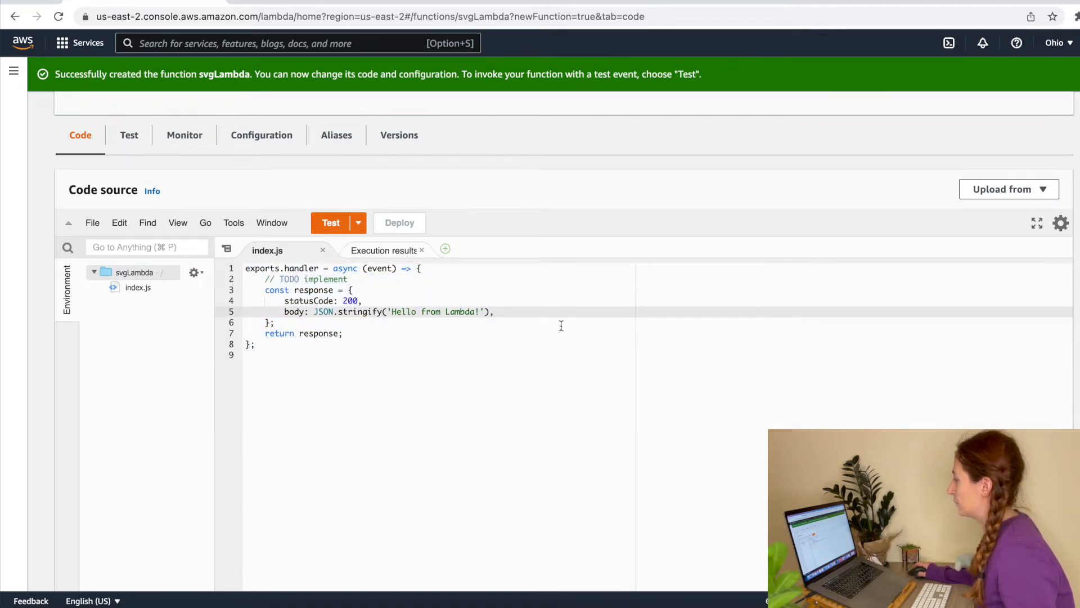
{"action": "left_click", "coordinate": [467, 319]}
{"action": "left_click_drag", "start_coordinate": [495, 311], "coordinate": [372, 311]}
{"action": "left_click", "coordinate": [619, 439]}
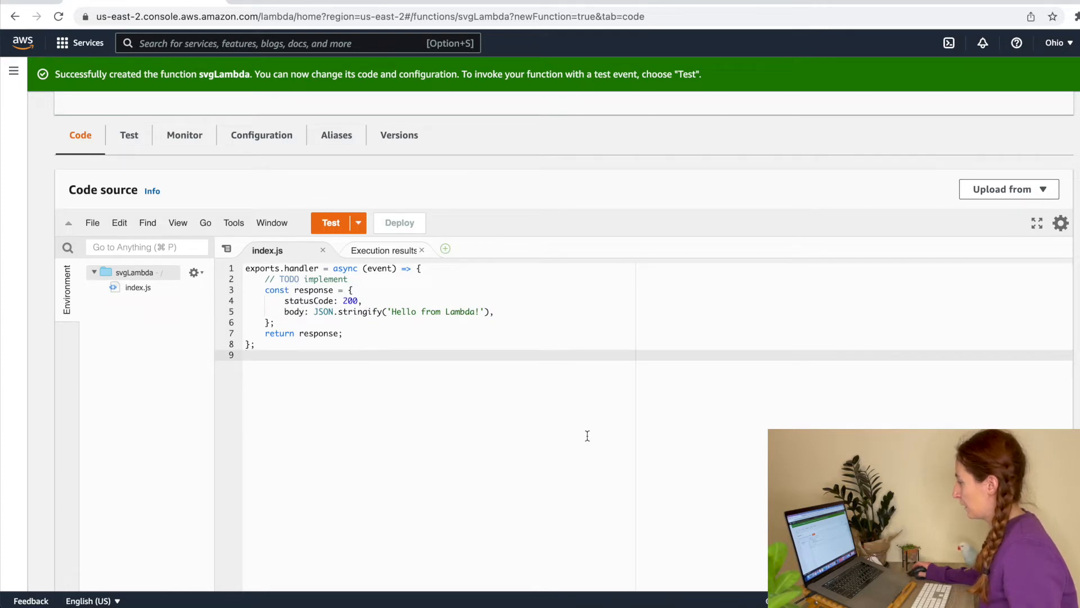
- Add the line "const {width, height, color} = event;" at the start of the handler function
{"action": "left_click", "coordinate": [436, 271]}
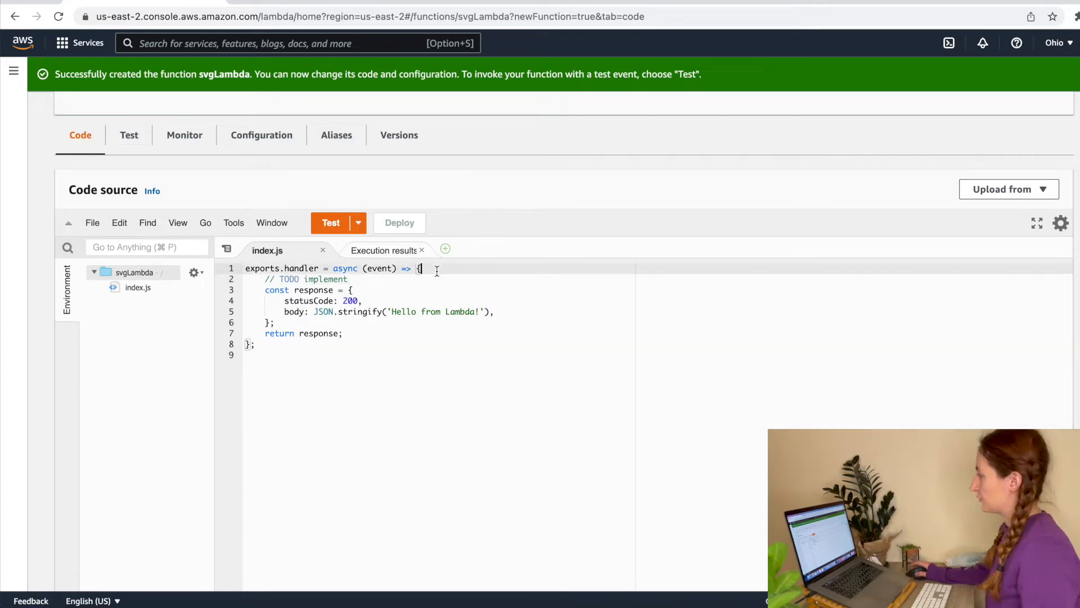
{"action": "key", "text": "Return"}
{"action": "key", "text": "Return"}
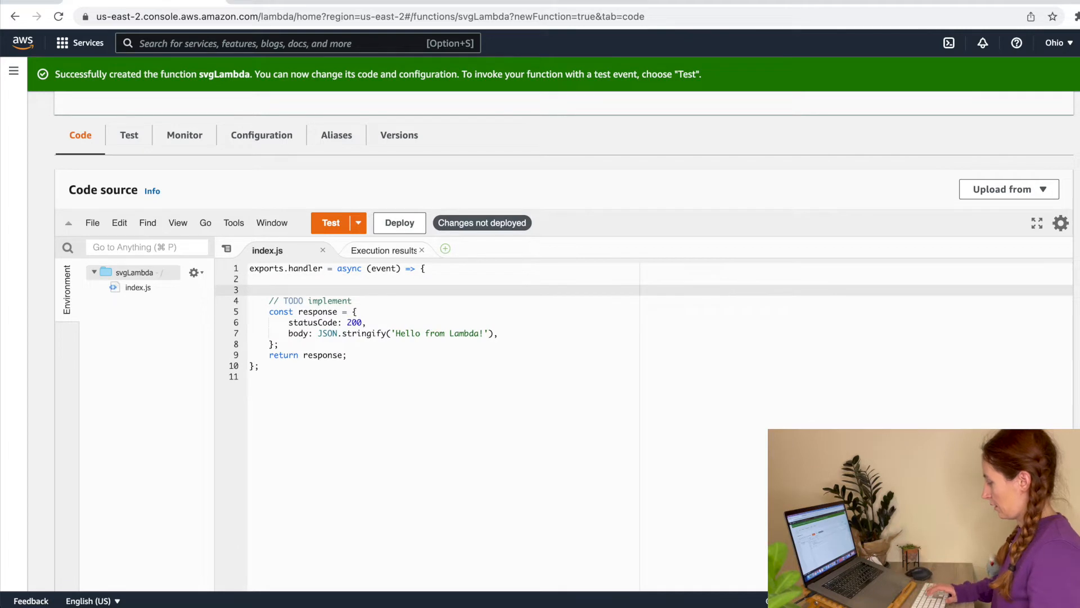
{"action": "key", "text": "BackSpace"}
{"action": "key", "text": "BackSpace"}
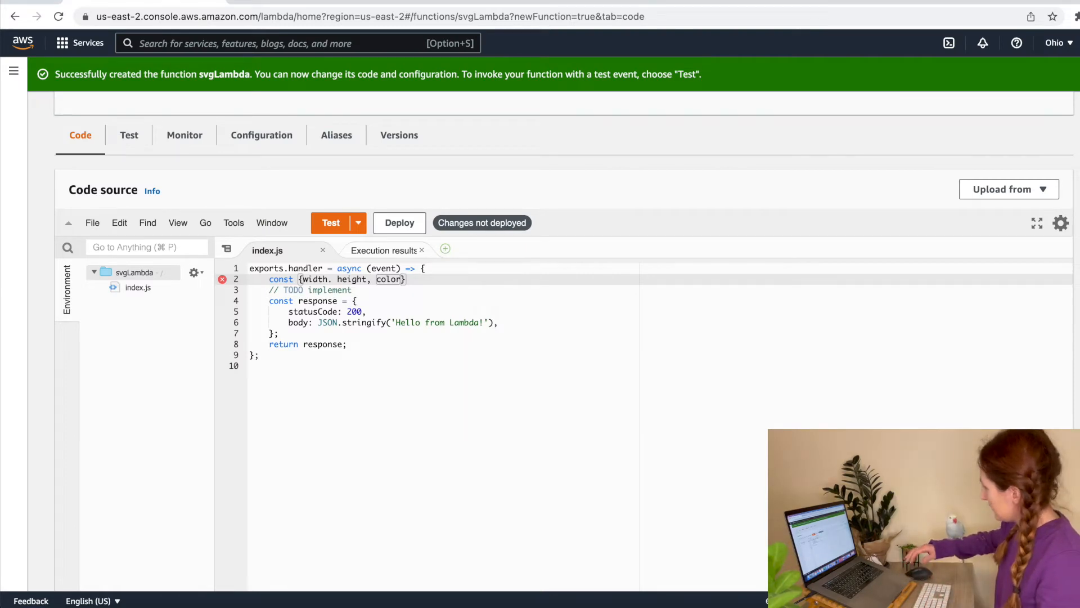
{"action": "left_click", "coordinate": [332, 279]}
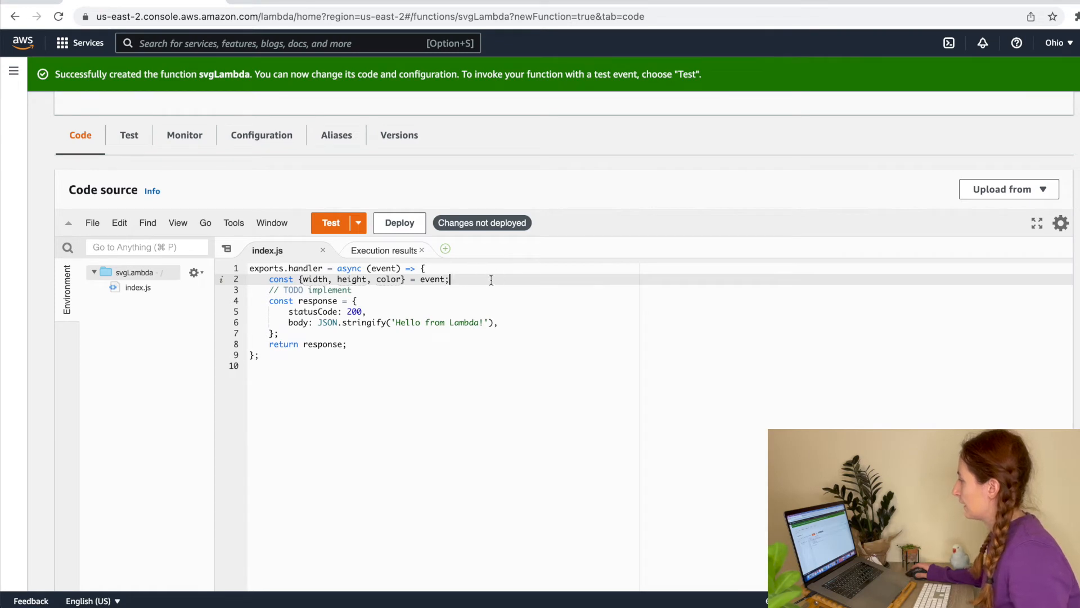
- Define an svg template string with viewBox "0 0 ${width} ${Height}" and a rect at 0,0 using ${width}, ${height} and fill ${color}
{"action": "key", "text": "Return"}
{"action": "type", "text": "c"}
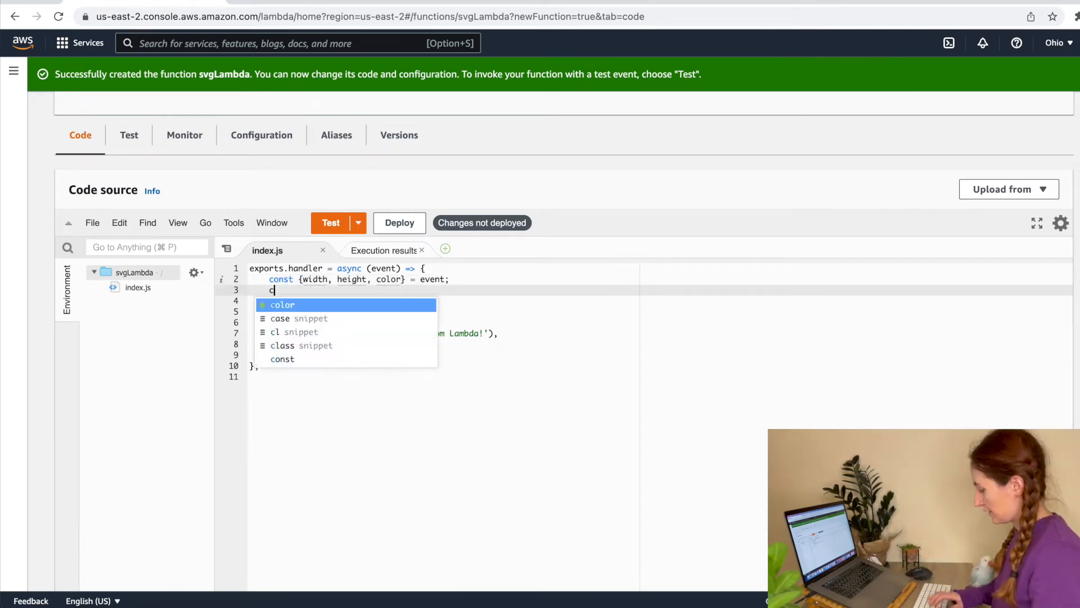
{"action": "type", "text": "onst sv"}
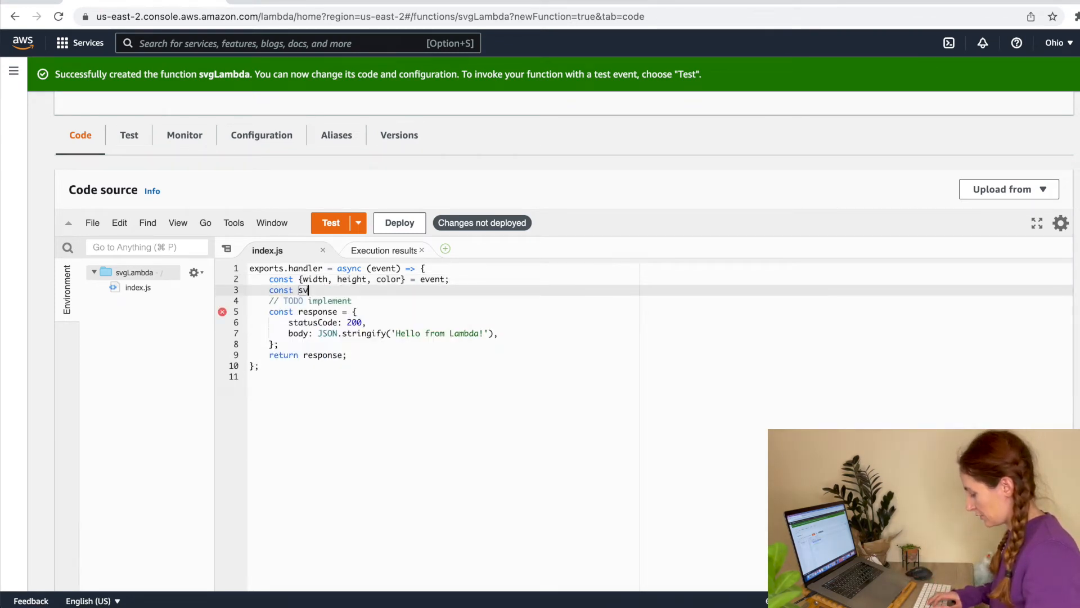
{"action": "type", "text": "g = `<svg"}
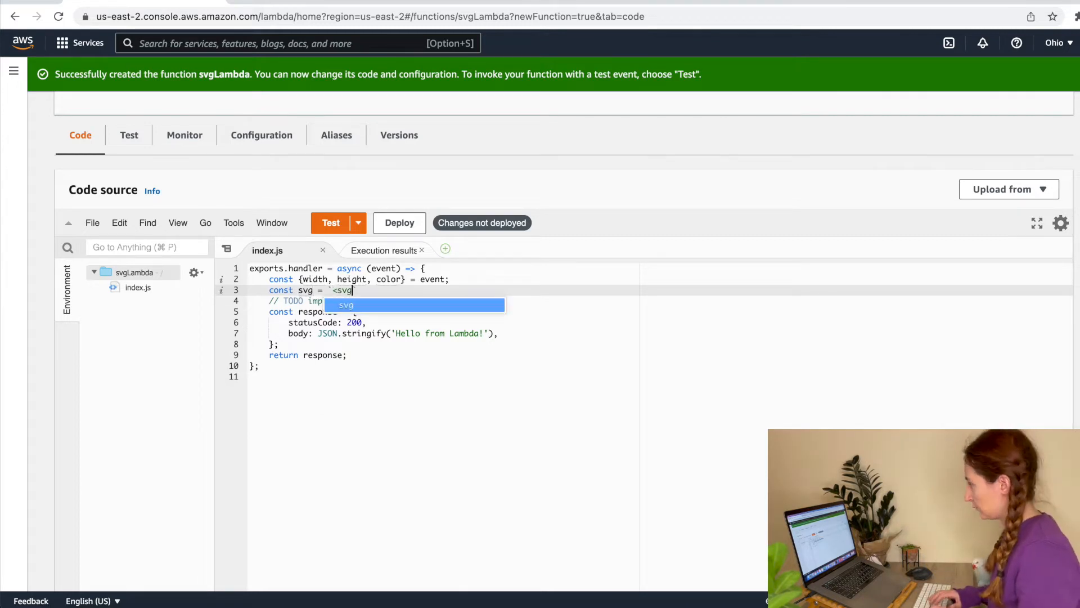
{"action": "type", "text": " viewBox=\"\">0 0 ${width} ${Height}\">"}
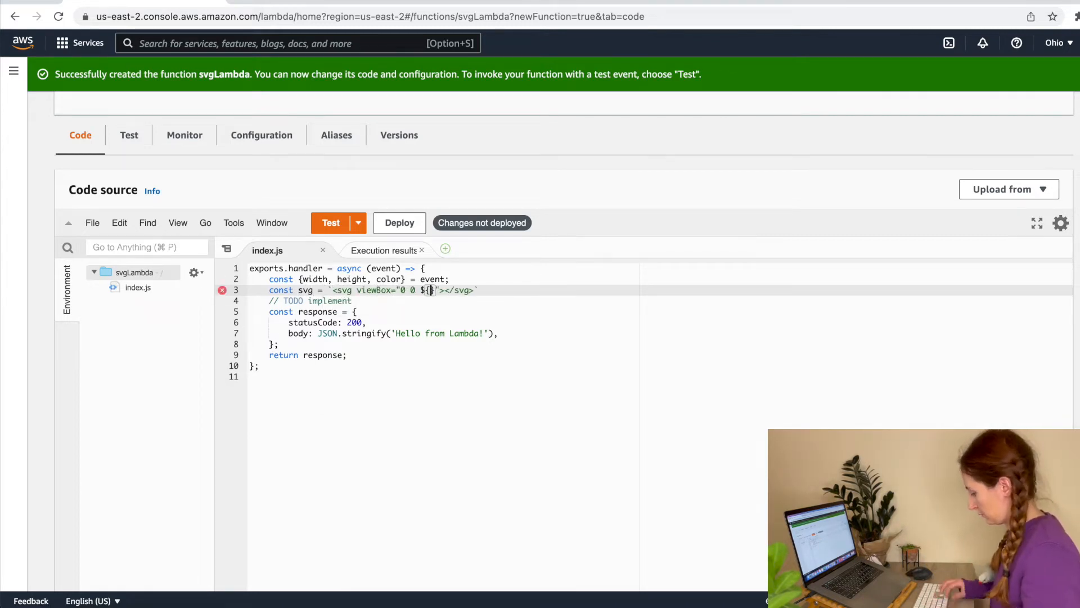
{"action": "key", "text": "Return"}
{"action": "type", "text": "<rect x=\"0\" y=\"0\" width=\"${width}\""}
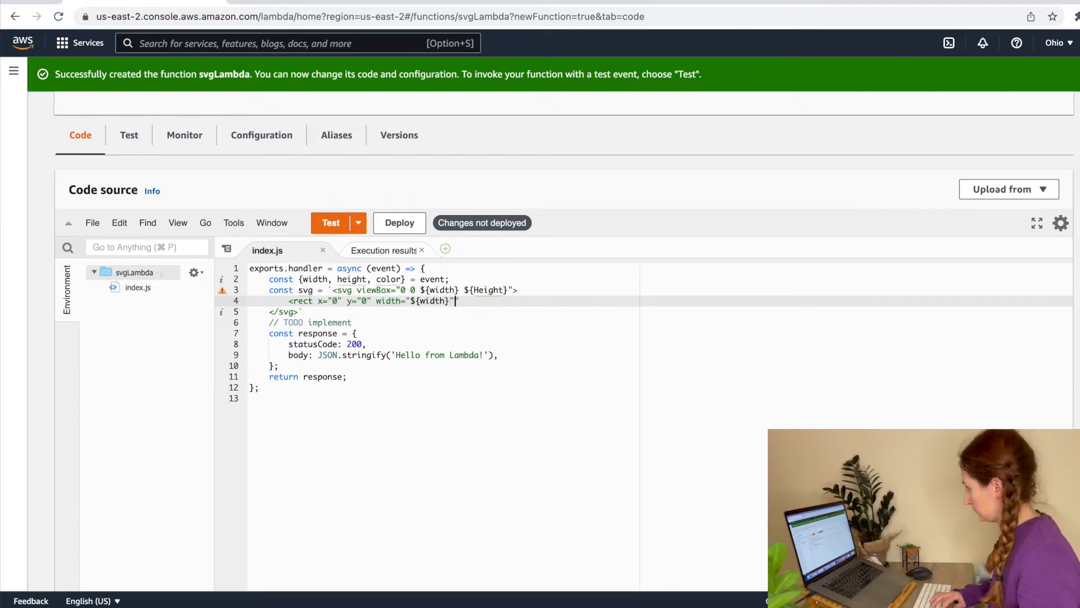
{"action": "type", "text": " height=\"${height}\" fill=\"${color}\" />"}
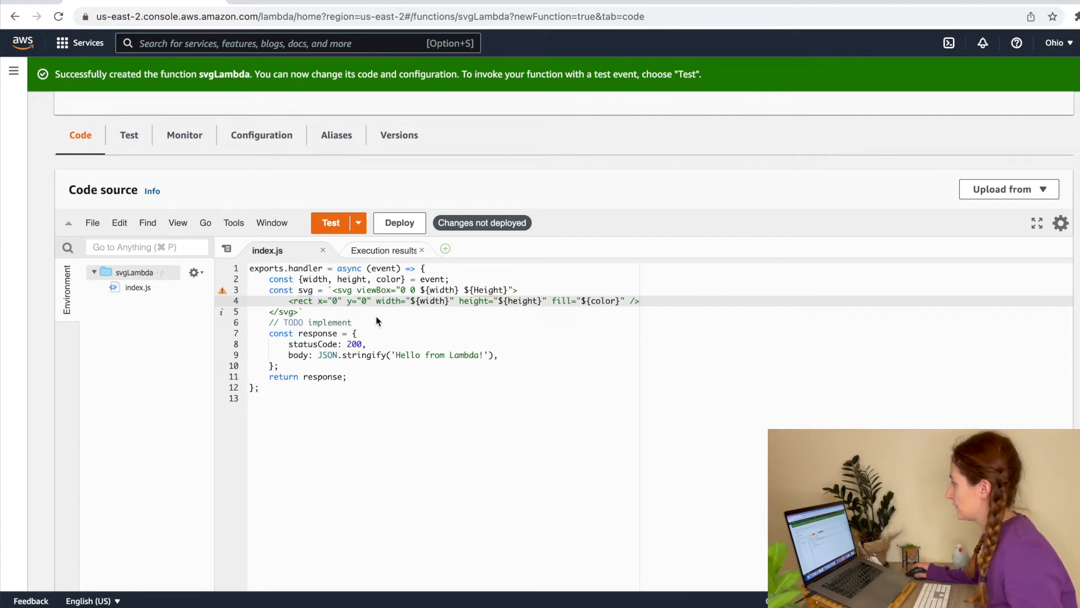
- Replace the JSON.stringify expression in the response body with the svg variable and deploy the function
{"action": "double_click", "coordinate": [307, 291]}
{"action": "key", "text": "super+c"}
{"action": "left_click", "coordinate": [503, 354]}
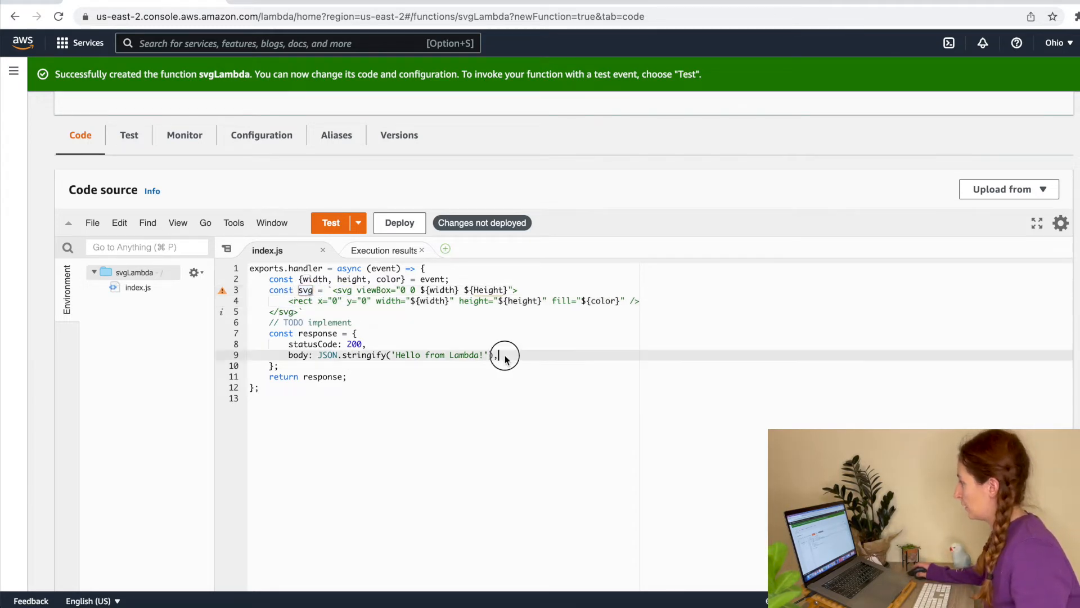
{"action": "left_click", "coordinate": [493, 355]}
{"action": "type", "text": ","}
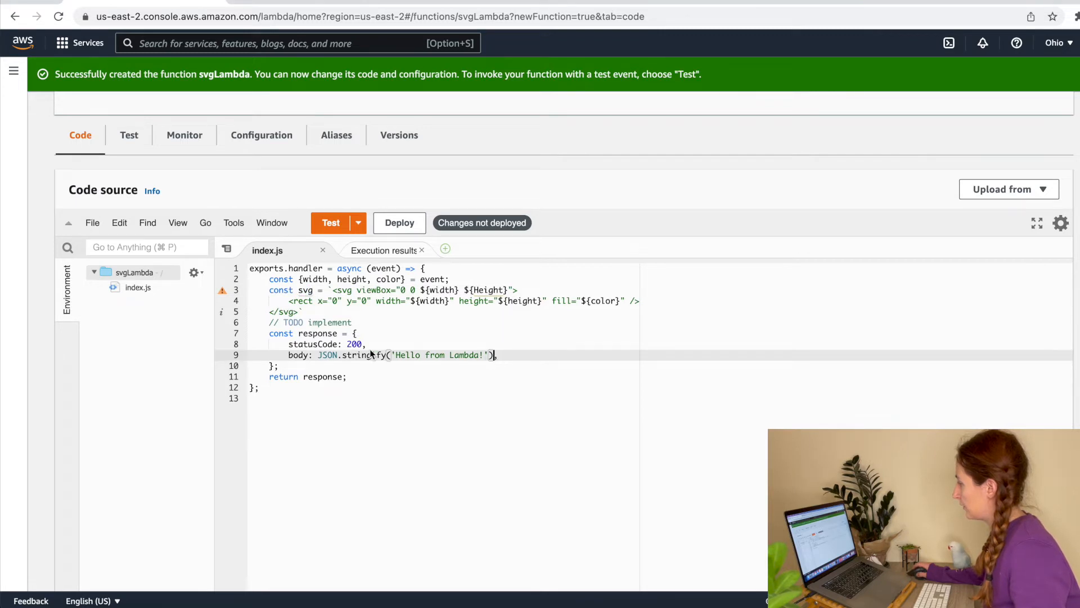
{"action": "left_click", "coordinate": [319, 355], "text": "shift"}
{"action": "key", "text": "super+v"}
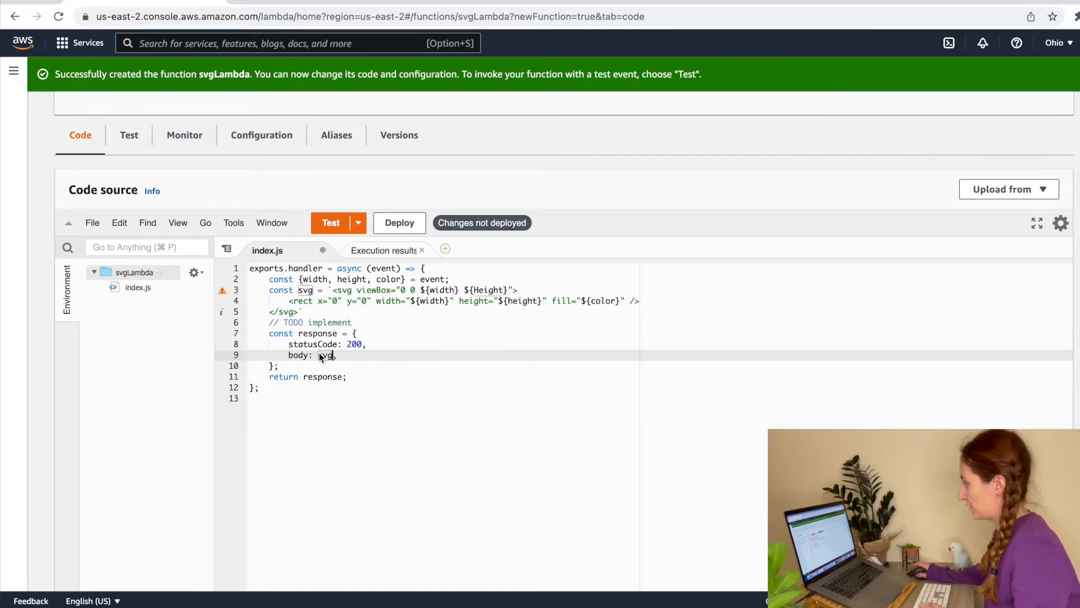
{"action": "left_click", "coordinate": [408, 230]}
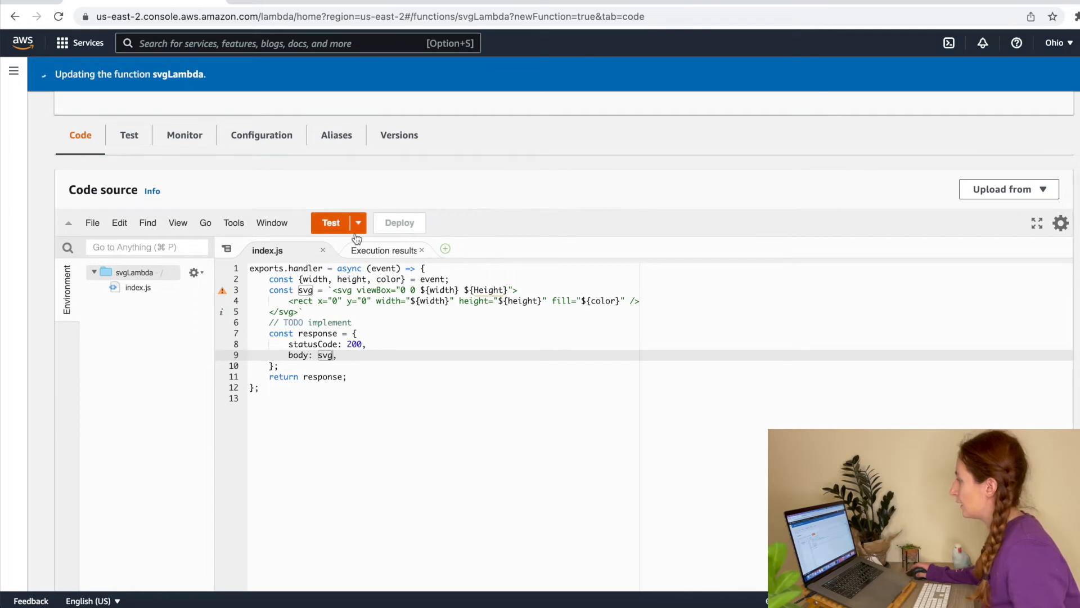
- Begin configuring a new test event from the hello-world template and name it test
{"action": "left_click", "coordinate": [332, 223]}
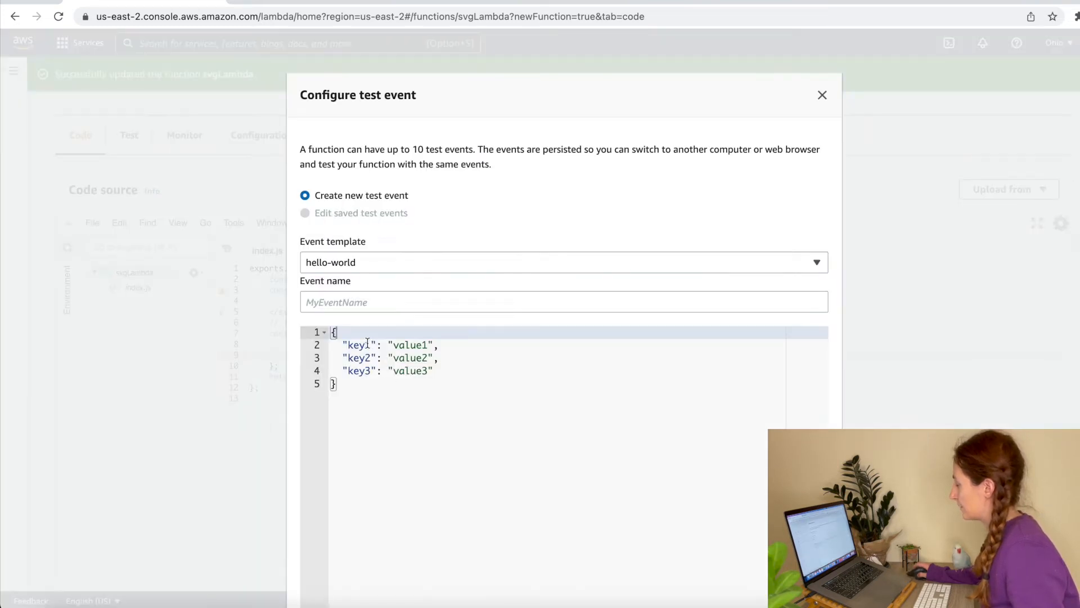
{"action": "left_click_drag", "start_coordinate": [390, 396], "coordinate": [309, 331]}
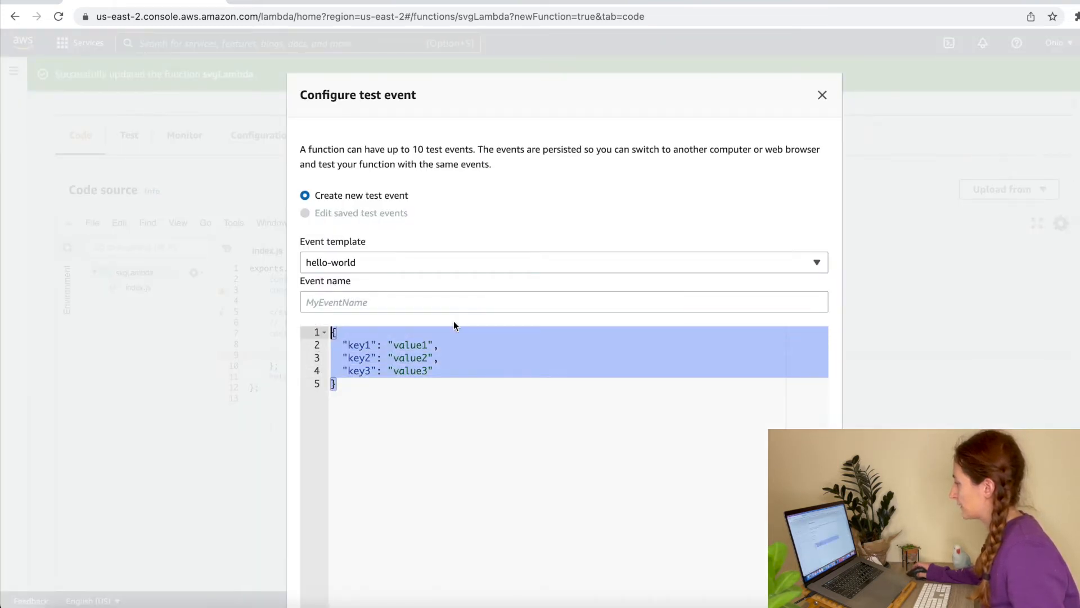
{"action": "key", "text": "Right"}
{"action": "left_click", "coordinate": [350, 305]}
{"action": "type", "text": "test"}
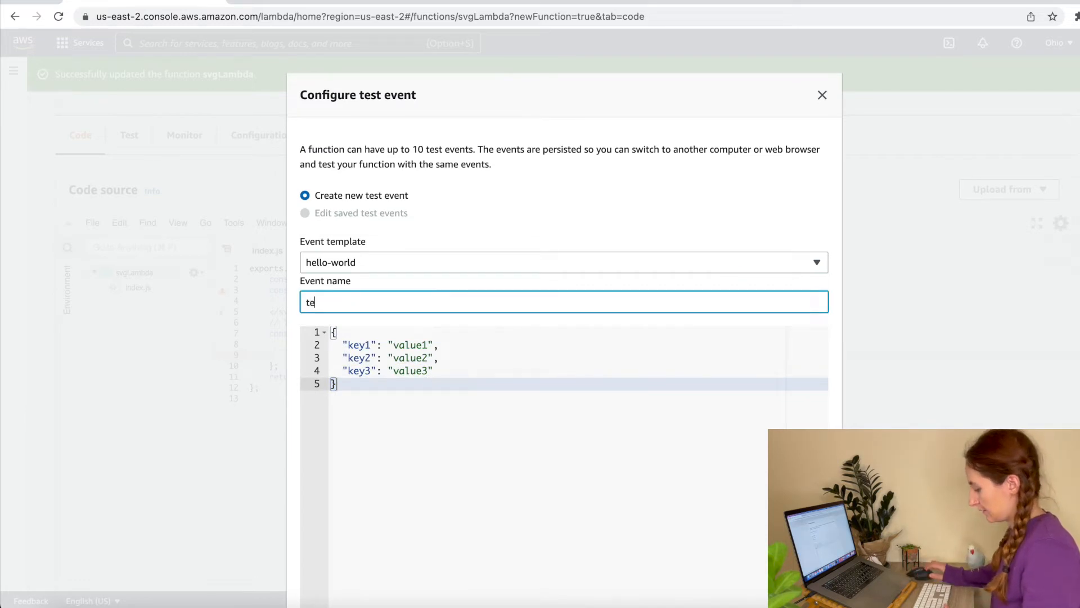
- Replace the first two entries of the test event JSON with "height": 100 and "width": 200
{"action": "double_click", "coordinate": [360, 357]}
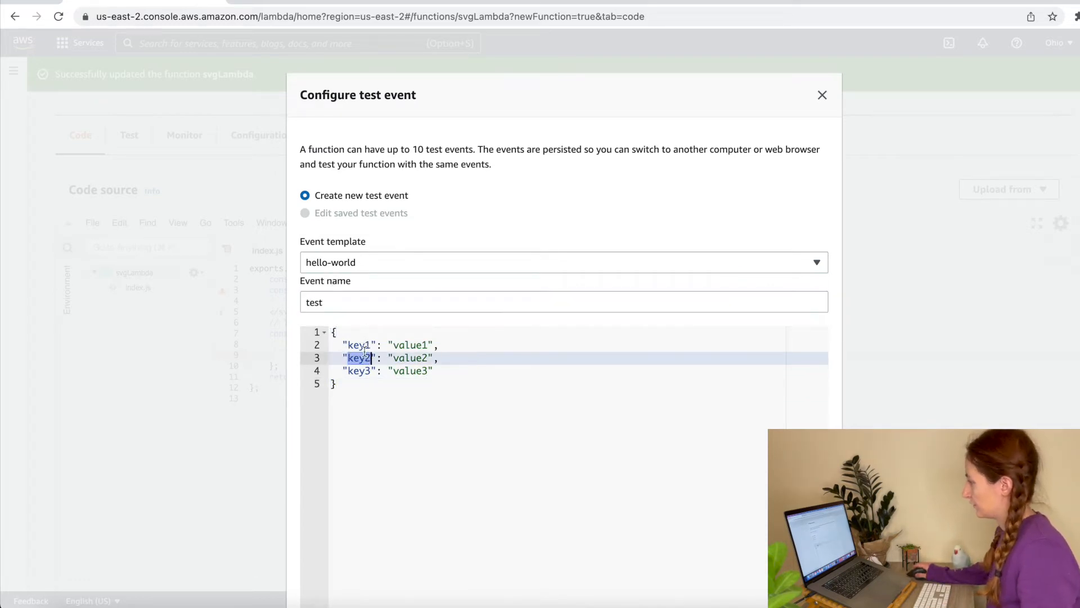
{"action": "double_click", "coordinate": [363, 345]}
{"action": "type", "text": "height"}
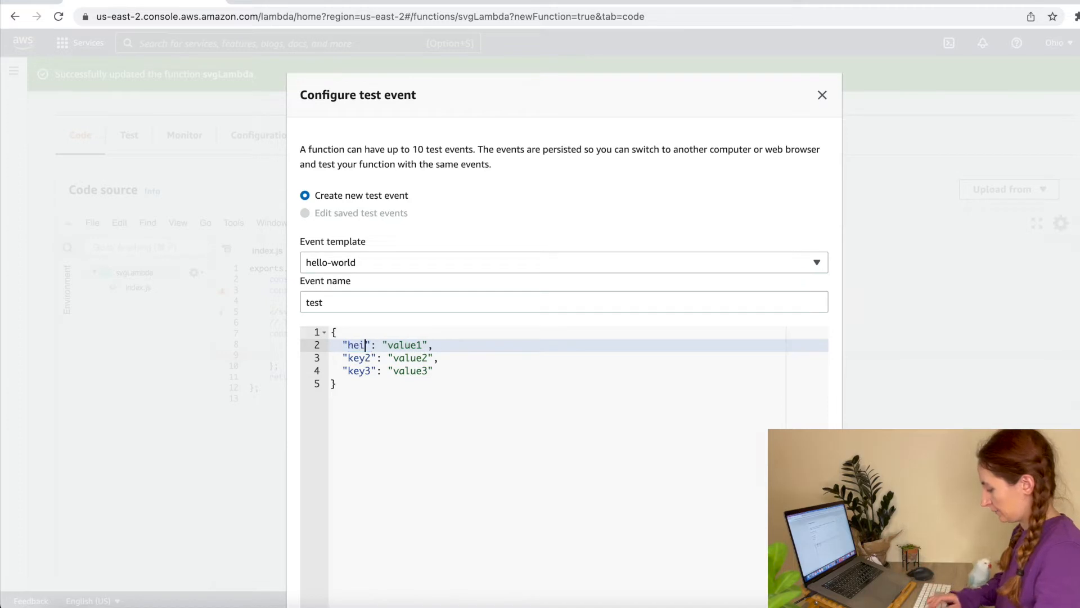
{"action": "left_click_drag", "start_coordinate": [446, 347], "coordinate": [399, 347]}
{"action": "type", "text": "100"}
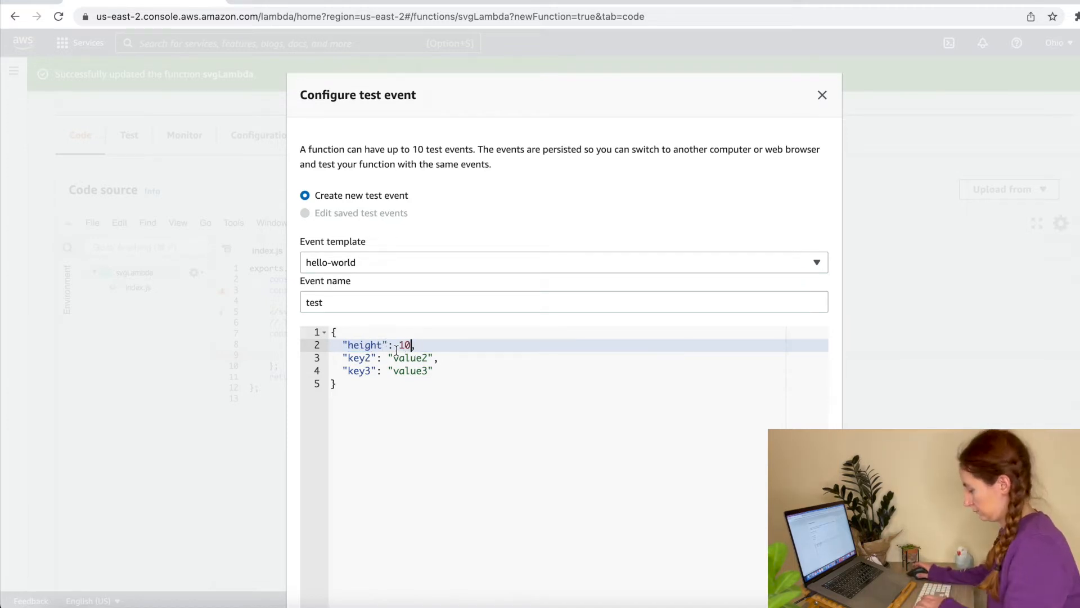
{"action": "double_click", "coordinate": [362, 357]}
{"action": "type", "text": "width"}
{"action": "left_click_drag", "start_coordinate": [440, 357], "coordinate": [344, 371]}
{"action": "type", "text": "200"}
- Replace the third entry of the test event JSON with "color": "#000"
{"action": "double_click", "coordinate": [361, 371]}
{"action": "type", "text": "colour"}
{"action": "key", "text": "BackSpace"}
{"action": "key", "text": "BackSpace"}
{"action": "type", "text": "r"}
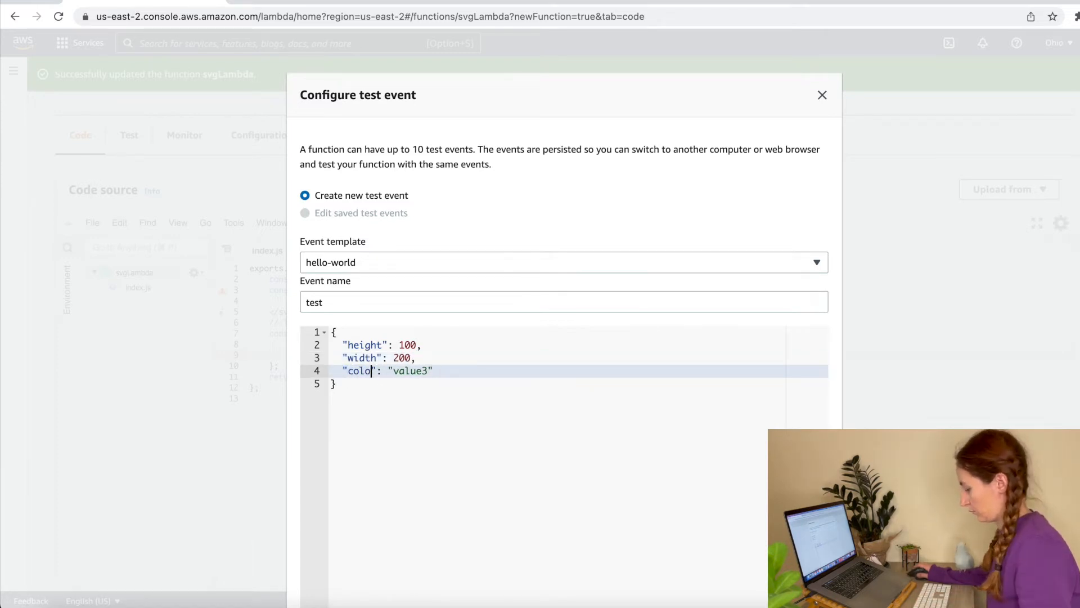
{"action": "left_click_drag", "start_coordinate": [441, 371], "coordinate": [400, 371]}
{"action": "type", "text": "#000"}
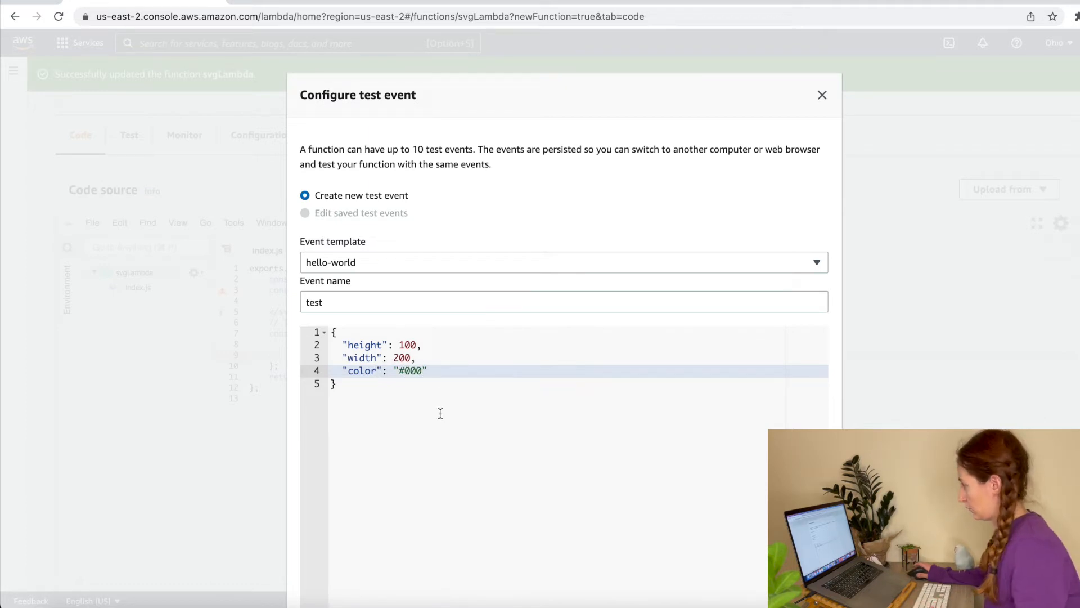
- Save the test event and run the svgLambda function with it
{"action": "left_click", "coordinate": [523, 476]}
{"action": "scroll", "coordinate": [527, 475], "scroll_direction": "down", "scroll_amount": 3}
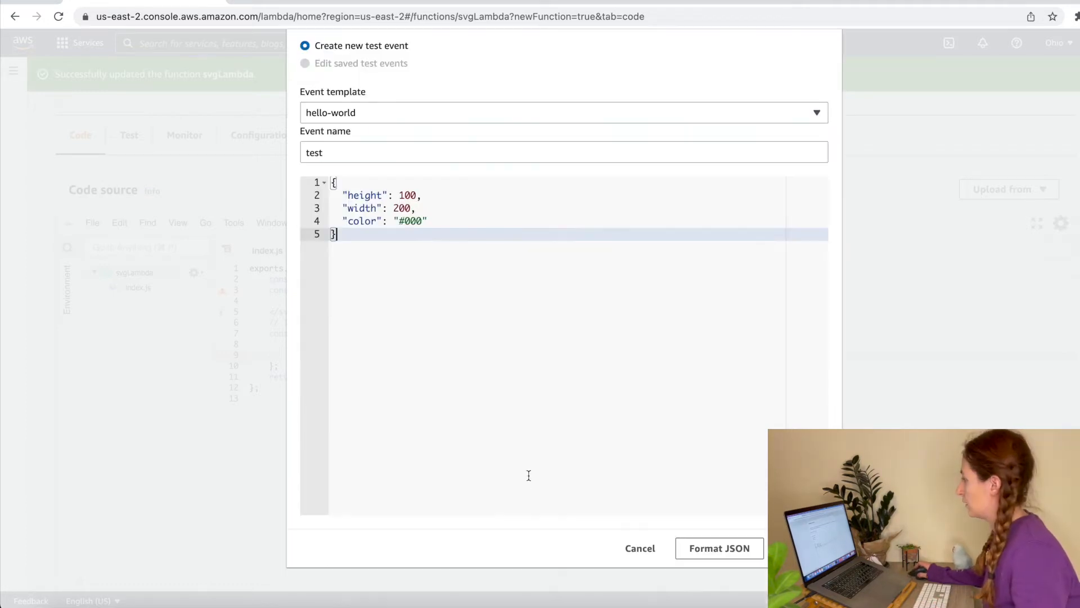
{"action": "left_click", "coordinate": [799, 548]}
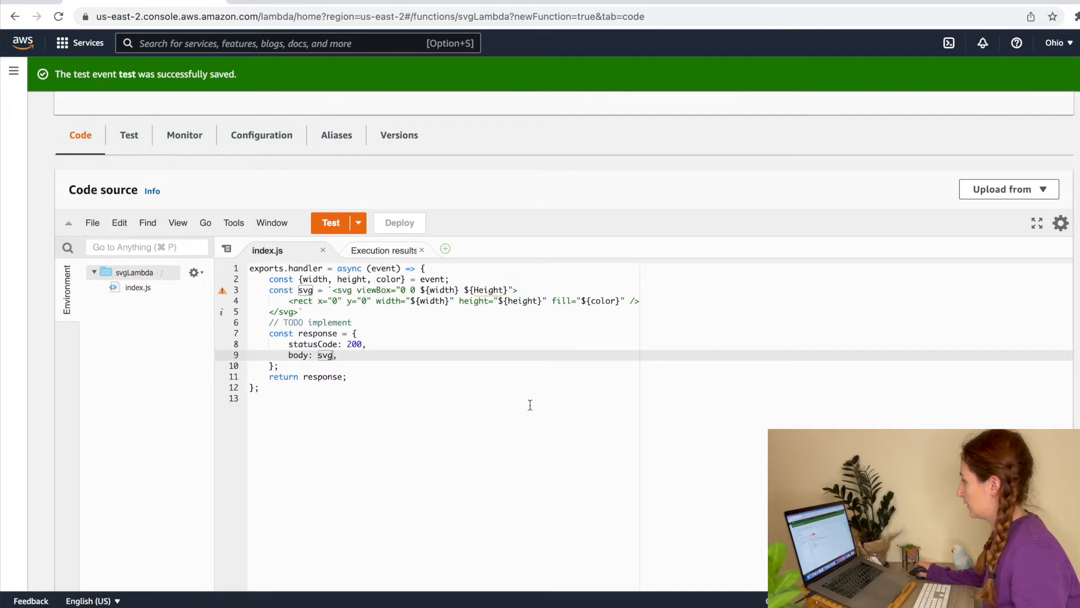
{"action": "left_click", "coordinate": [336, 223]}
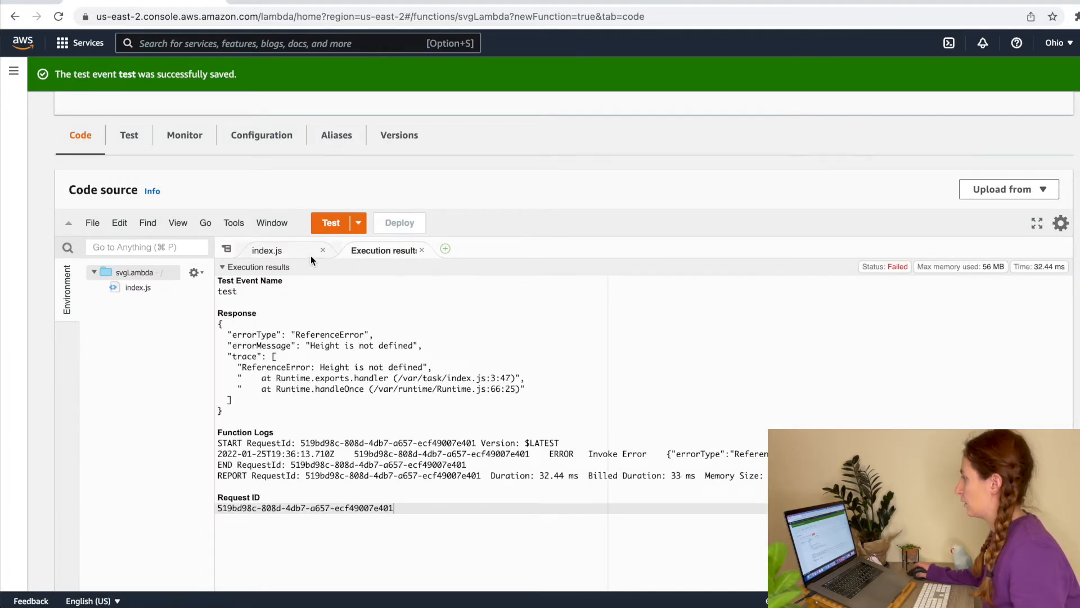
- Correct ${Height} to ${height} in the svg viewBox in index.js and deploy the function
{"action": "left_click", "coordinate": [293, 252]}
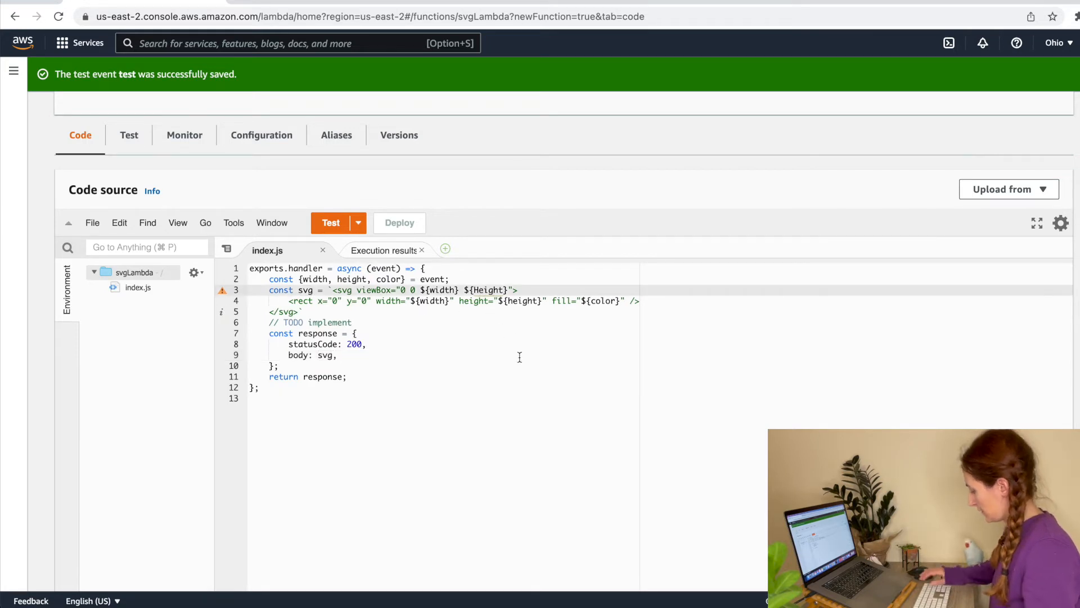
{"action": "key", "text": "BackSpace"}
{"action": "key", "text": "BackSpace"}
{"action": "type", "text": "he"}
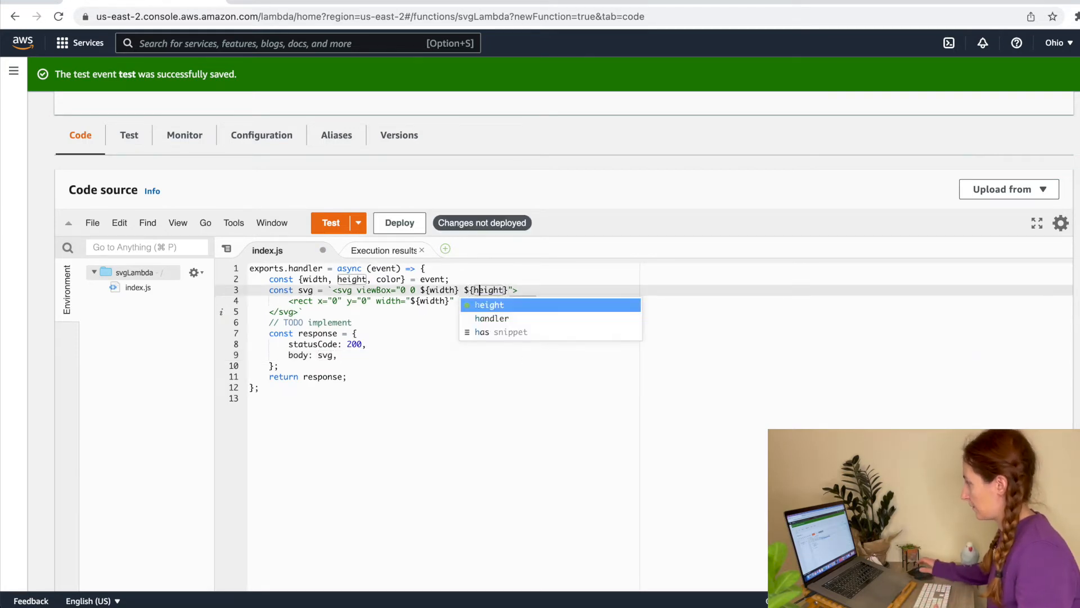
{"action": "left_click", "coordinate": [550, 432]}
{"action": "left_click", "coordinate": [394, 228]}
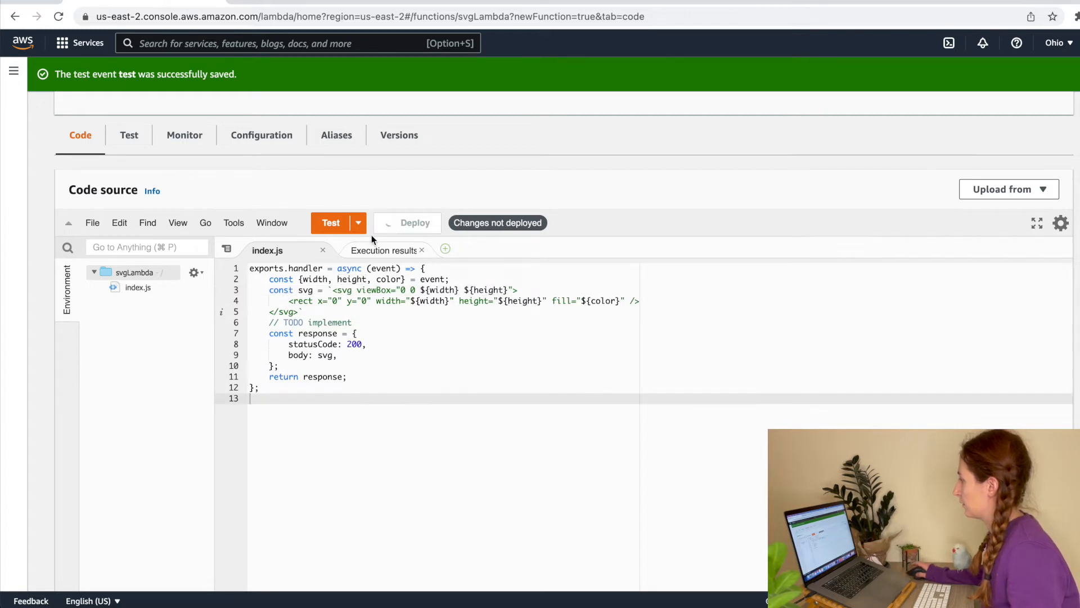
- Run the function again with the test event and examine the SVG body in the response
{"action": "left_click", "coordinate": [330, 224]}
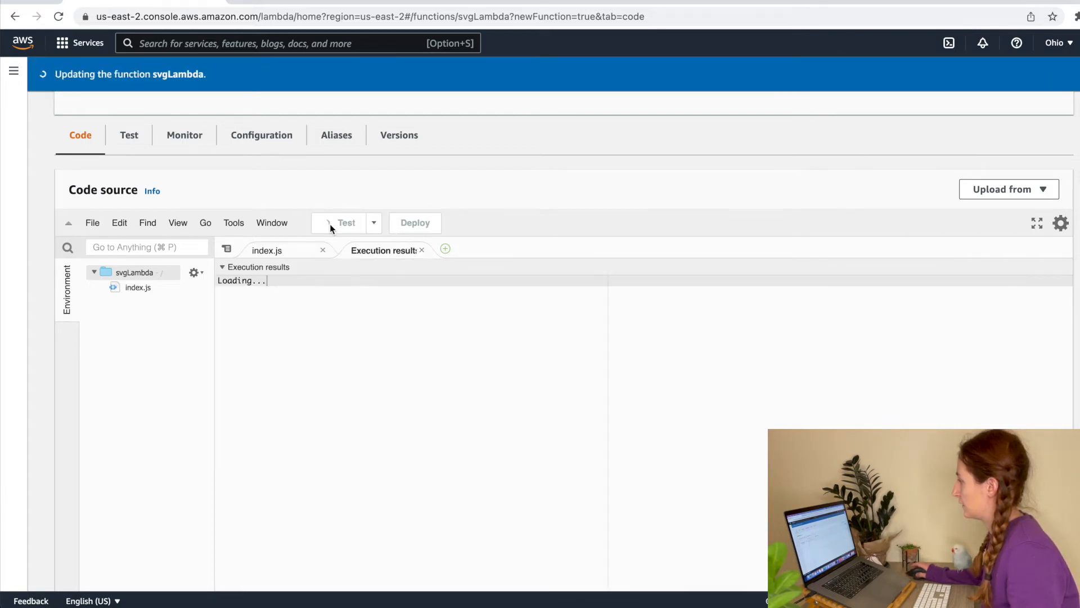
{"action": "triple_click", "coordinate": [553, 343]}
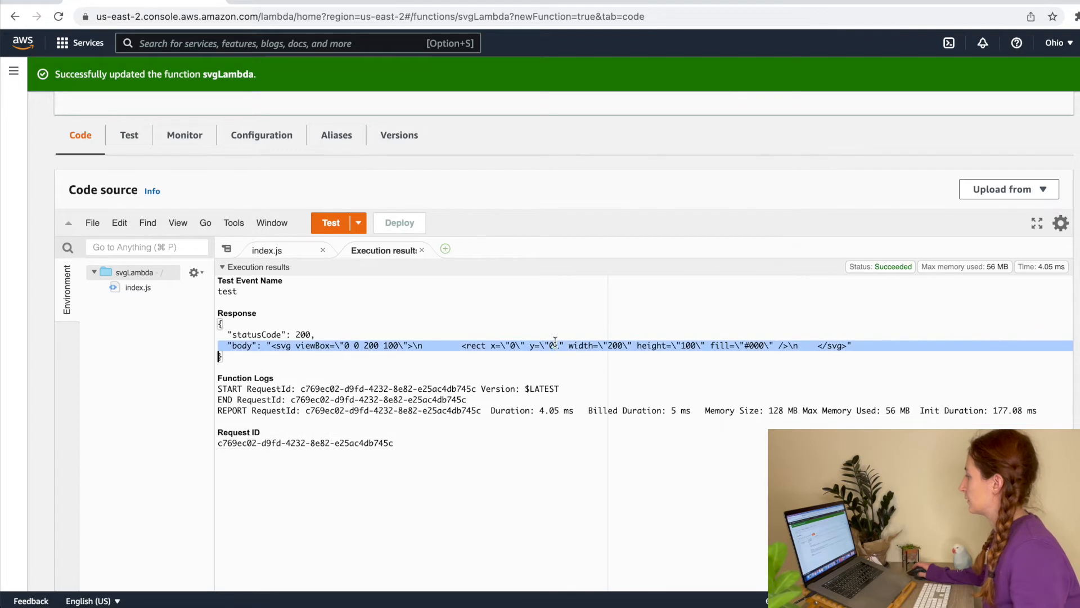
{"action": "left_click", "coordinate": [522, 442]}
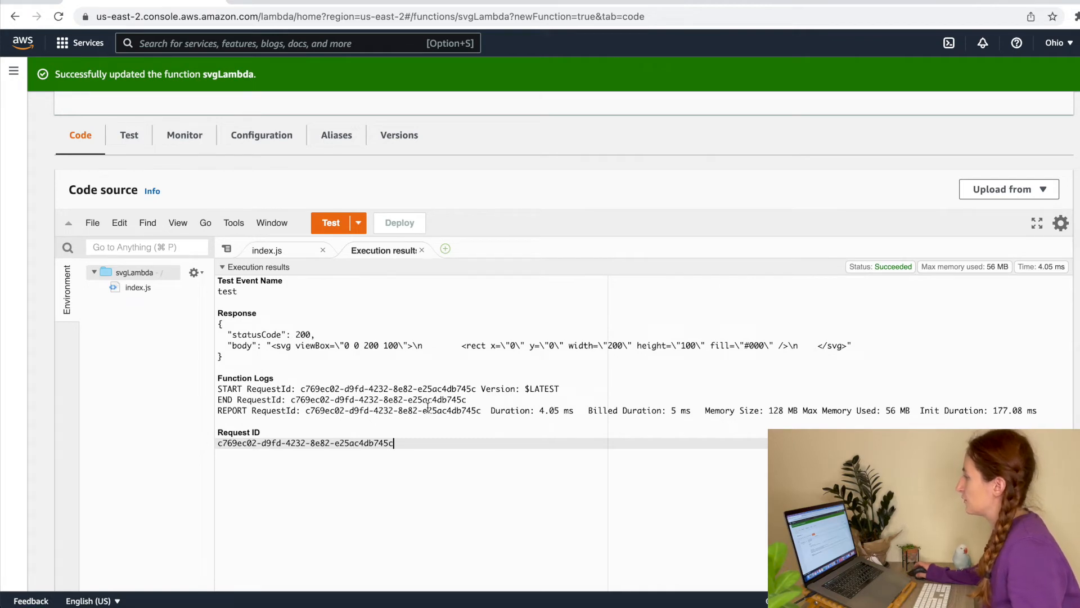
- Search the AWS services for "apig" and open API Gateway
{"action": "scroll", "coordinate": [470, 259], "scroll_direction": "up", "scroll_amount": 5}
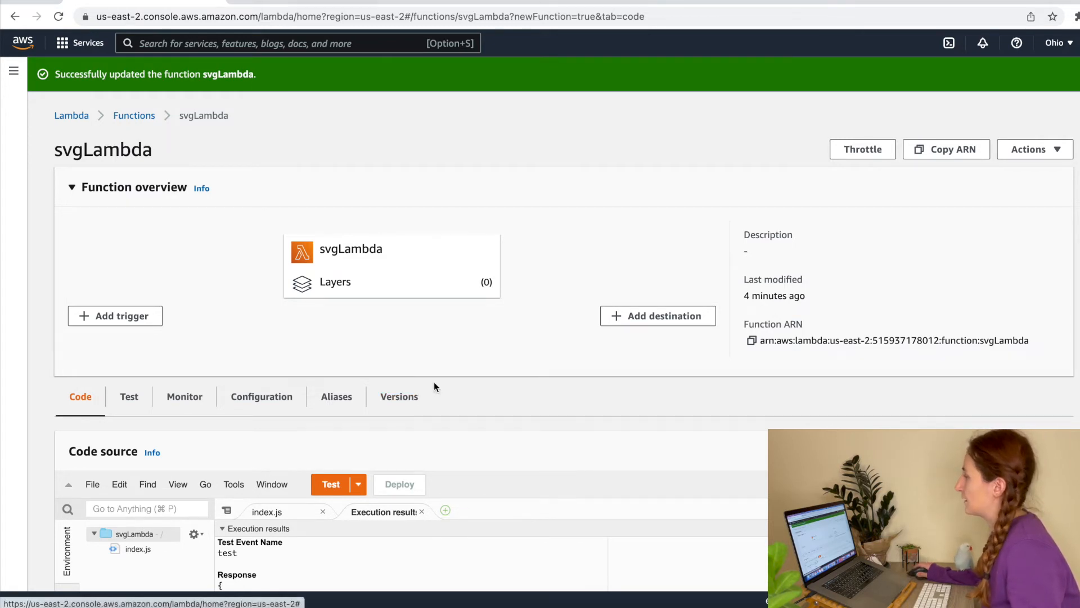
{"action": "left_click", "coordinate": [280, 45]}
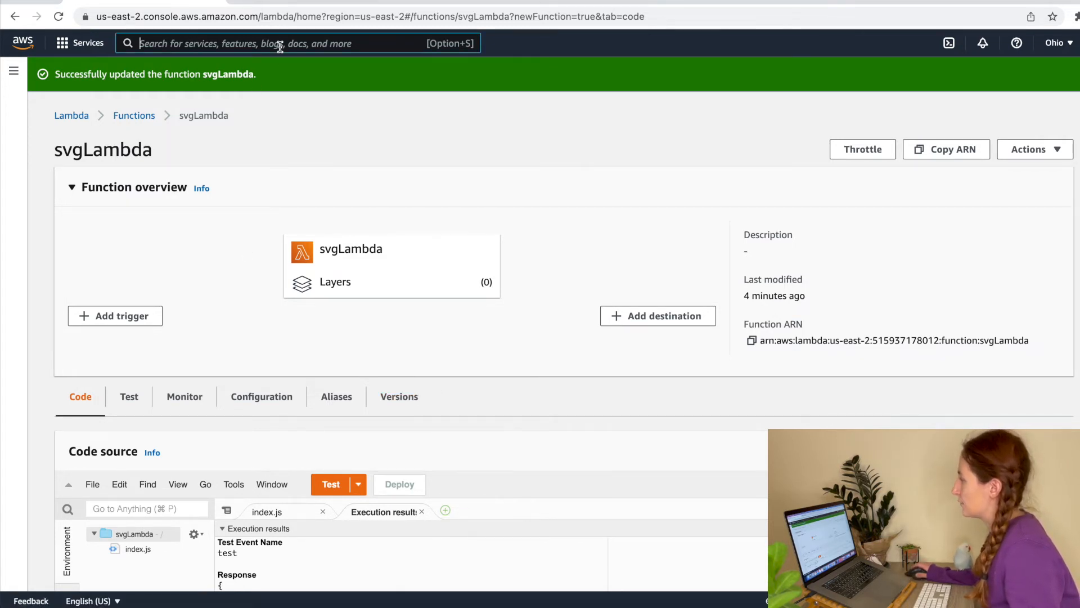
{"action": "type", "text": "apig"}
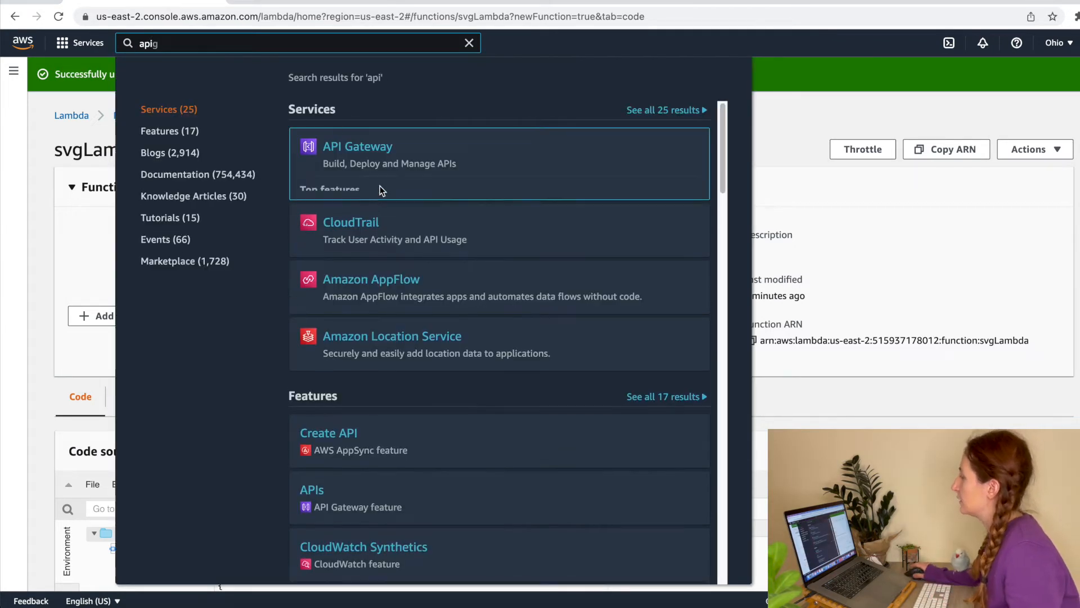
{"action": "left_click", "coordinate": [390, 155]}
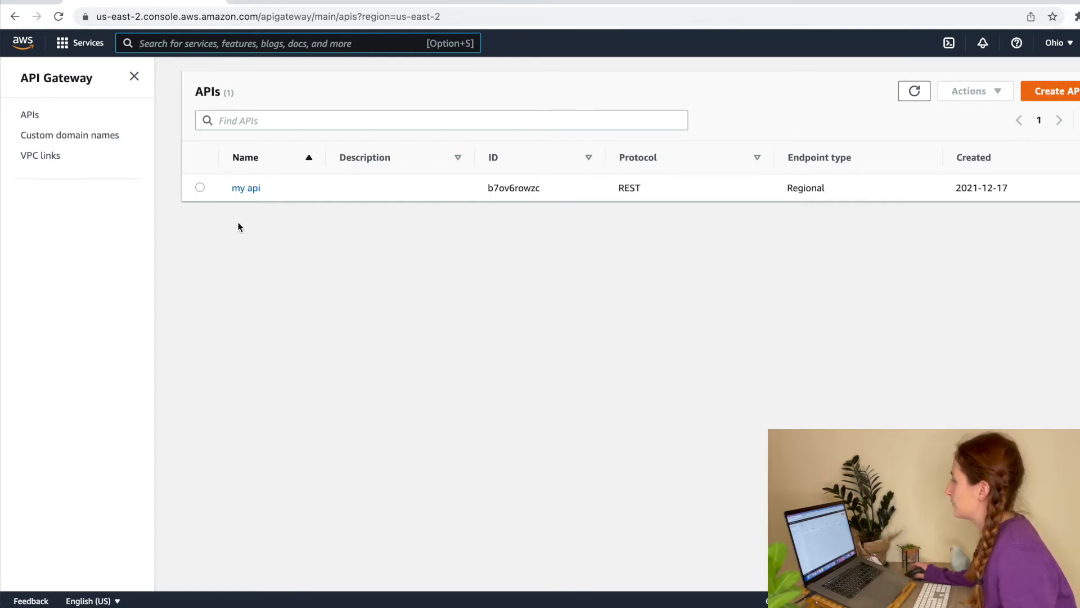
- Create a new public REST API named svgApi with the Regional endpoint type
{"action": "left_click", "coordinate": [1045, 91]}
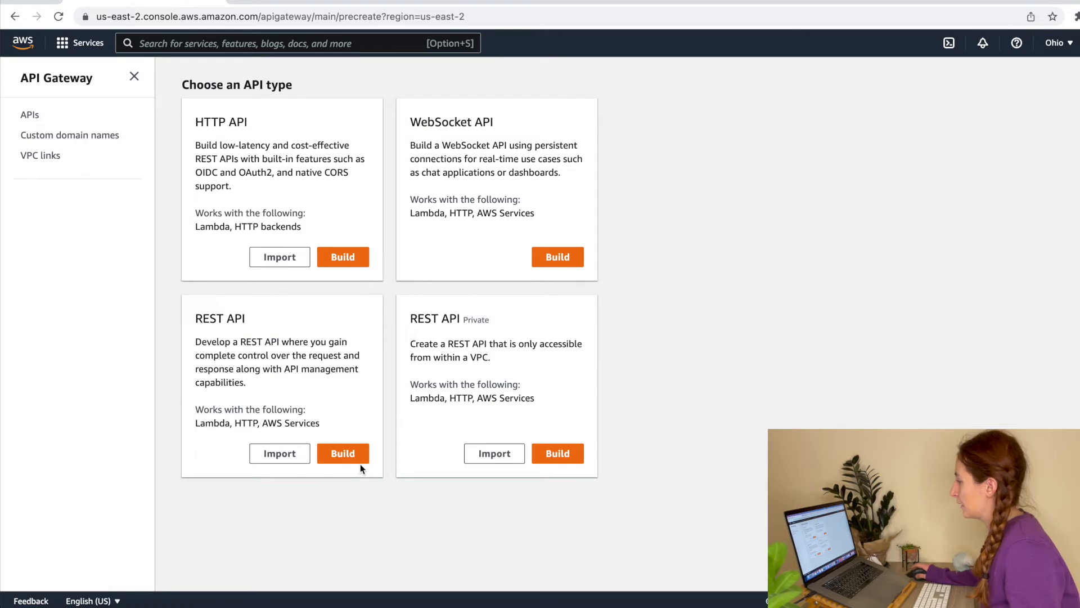
{"action": "left_click", "coordinate": [344, 456]}
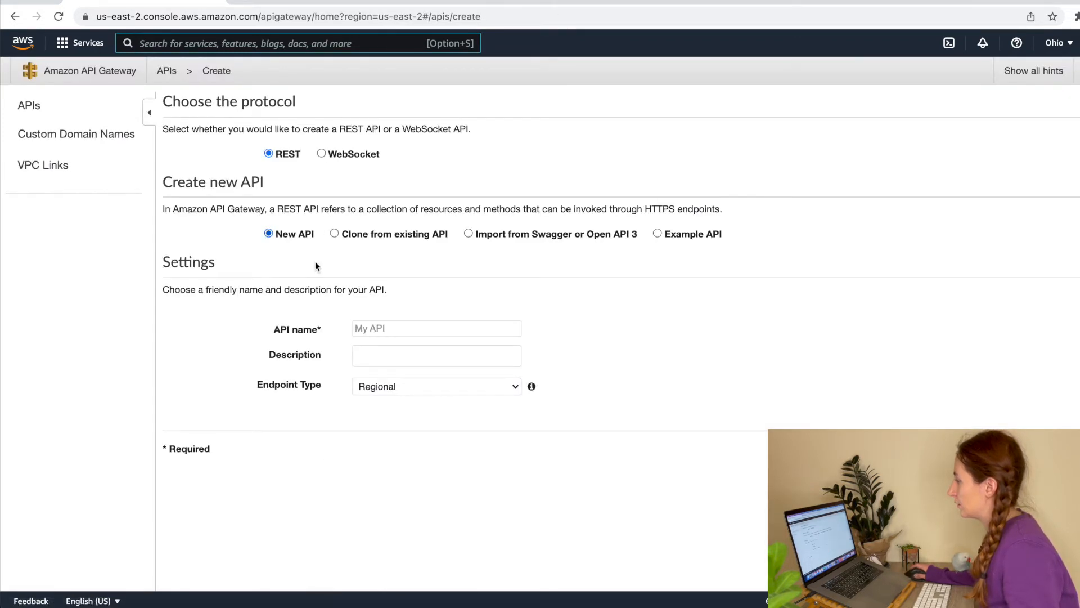
{"action": "left_click", "coordinate": [358, 327]}
{"action": "type", "text": "svgApi"}
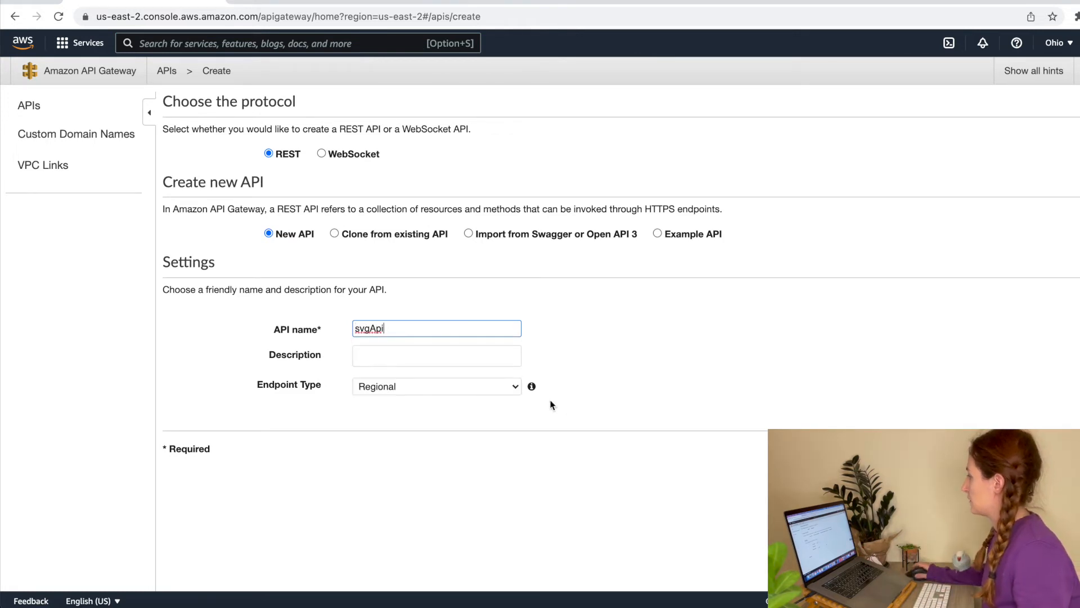
{"action": "left_click", "coordinate": [1078, 448]}
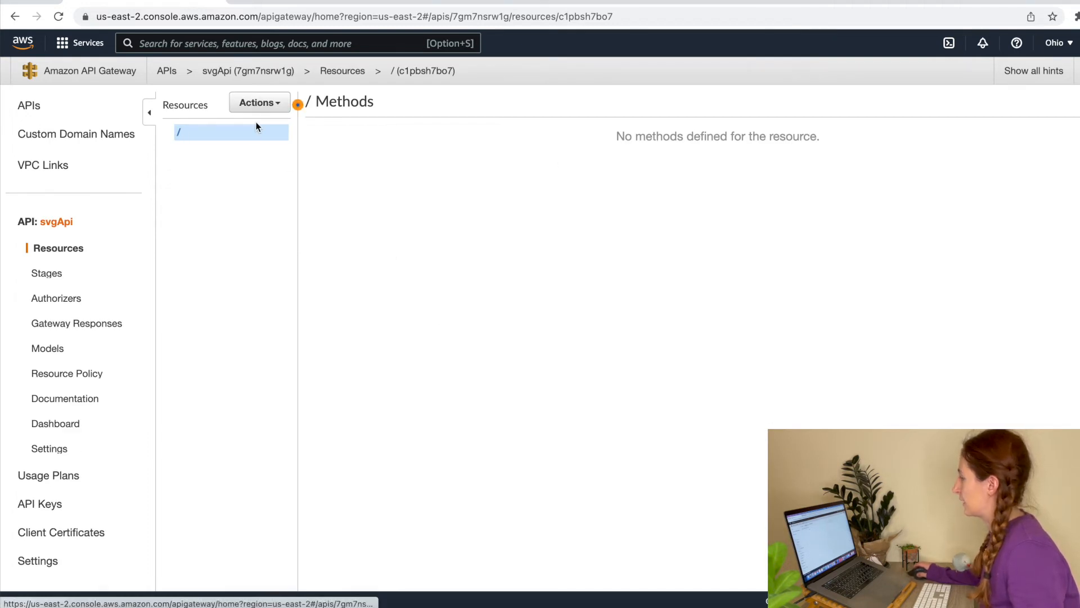
- Create a child resource named generate under the root of svgApi
{"action": "left_click", "coordinate": [262, 104]}
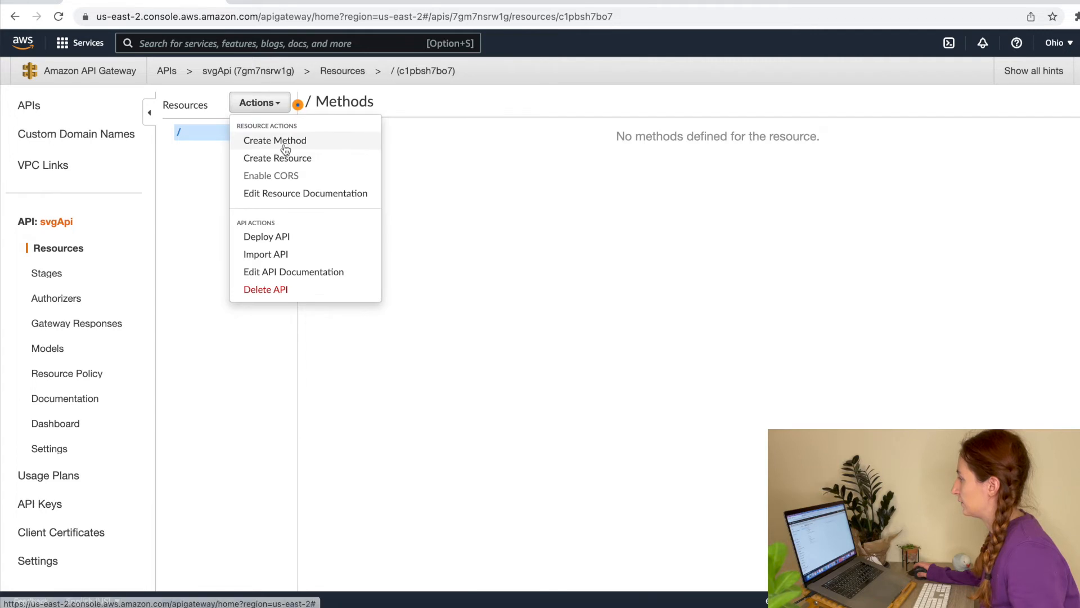
{"action": "left_click", "coordinate": [285, 156]}
{"action": "left_click", "coordinate": [548, 176]}
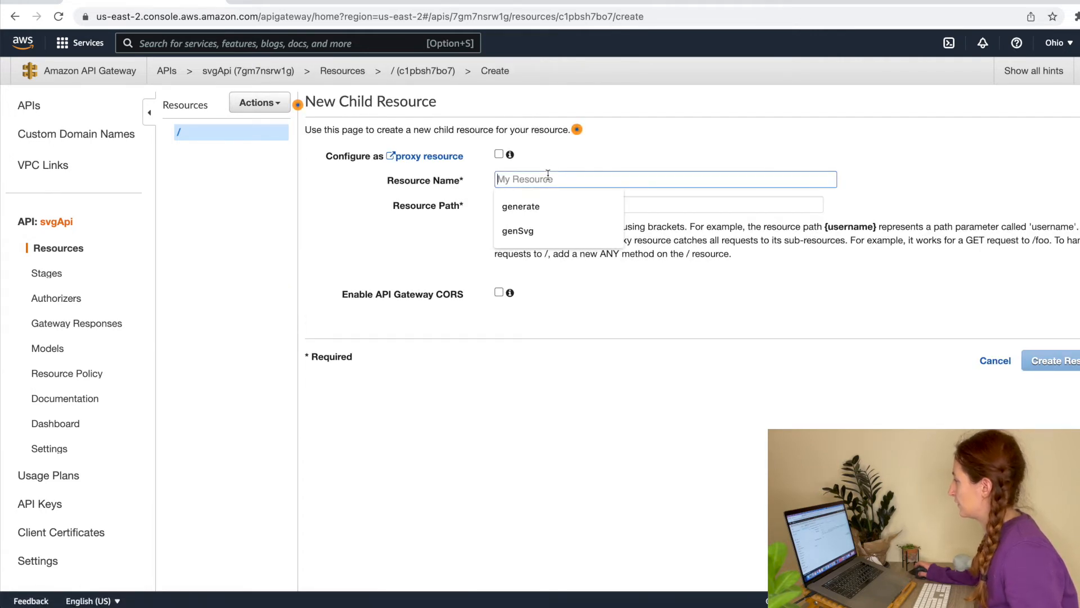
{"action": "type", "text": "generate"}
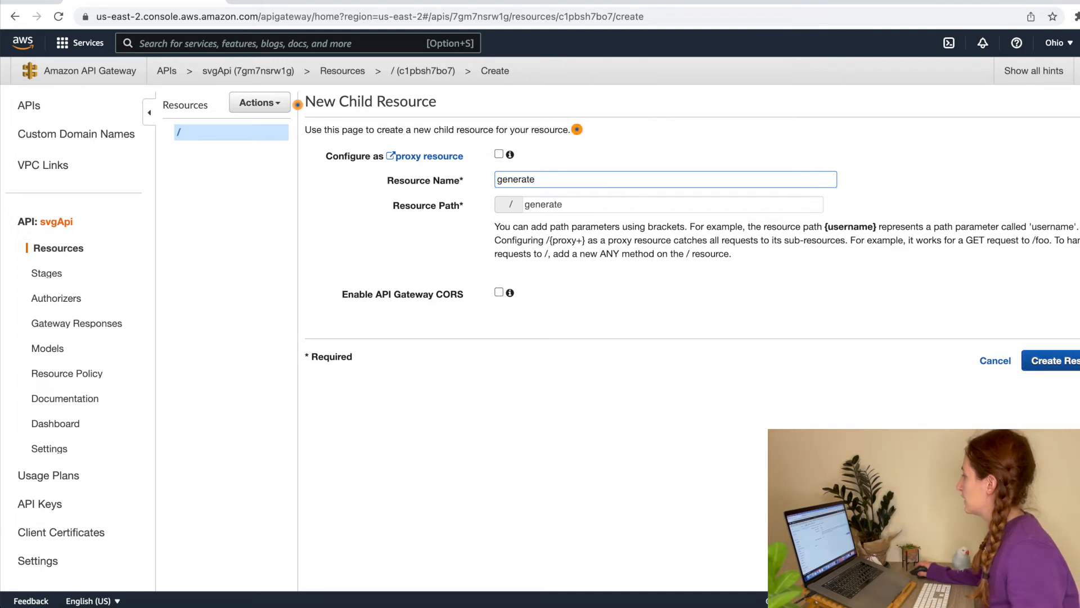
{"action": "left_click", "coordinate": [1069, 361]}
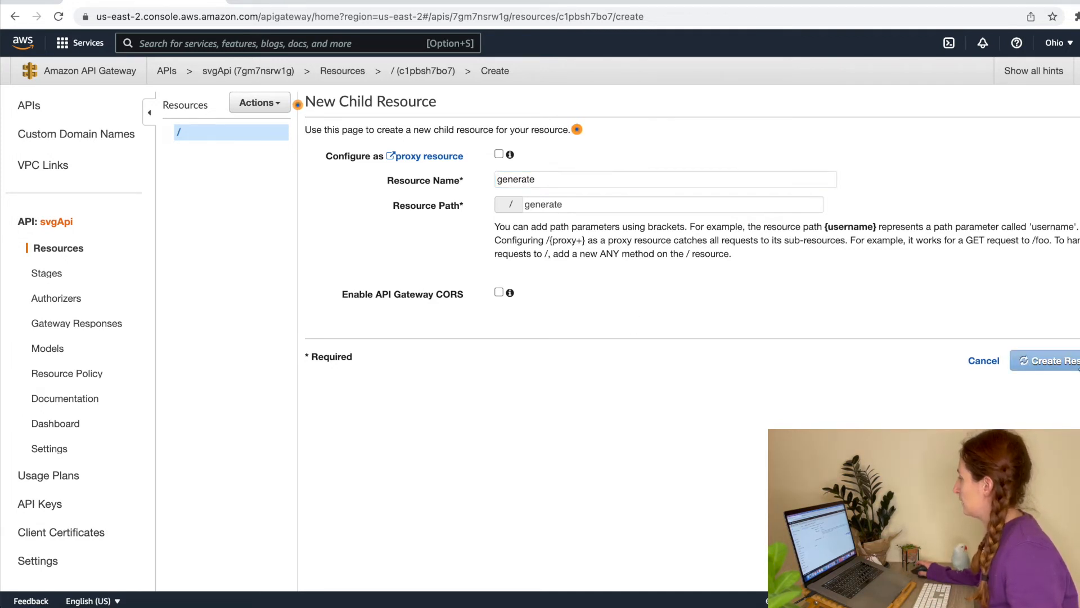
- Add a POST method to the /generate resource
{"action": "left_click", "coordinate": [261, 103]}
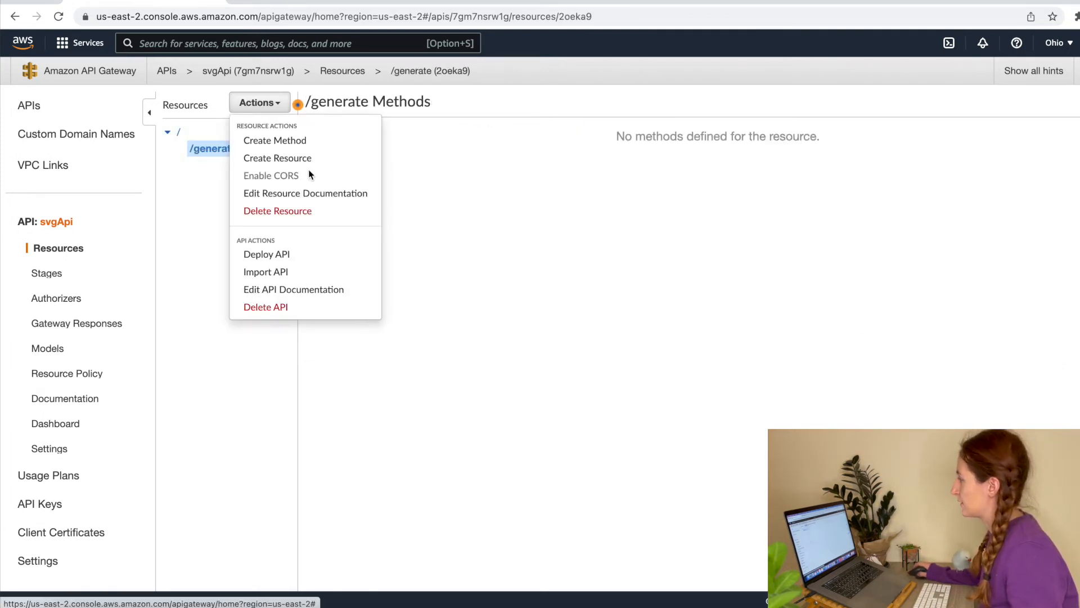
{"action": "left_click", "coordinate": [276, 140]}
{"action": "left_click", "coordinate": [239, 162]}
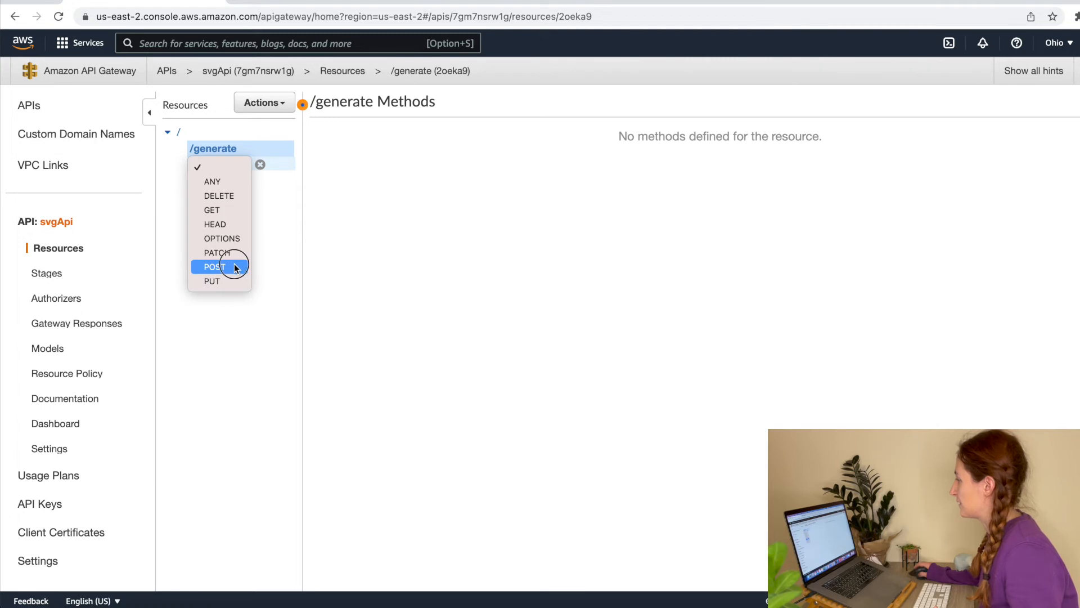
{"action": "left_click", "coordinate": [234, 266]}
{"action": "left_click", "coordinate": [259, 164]}
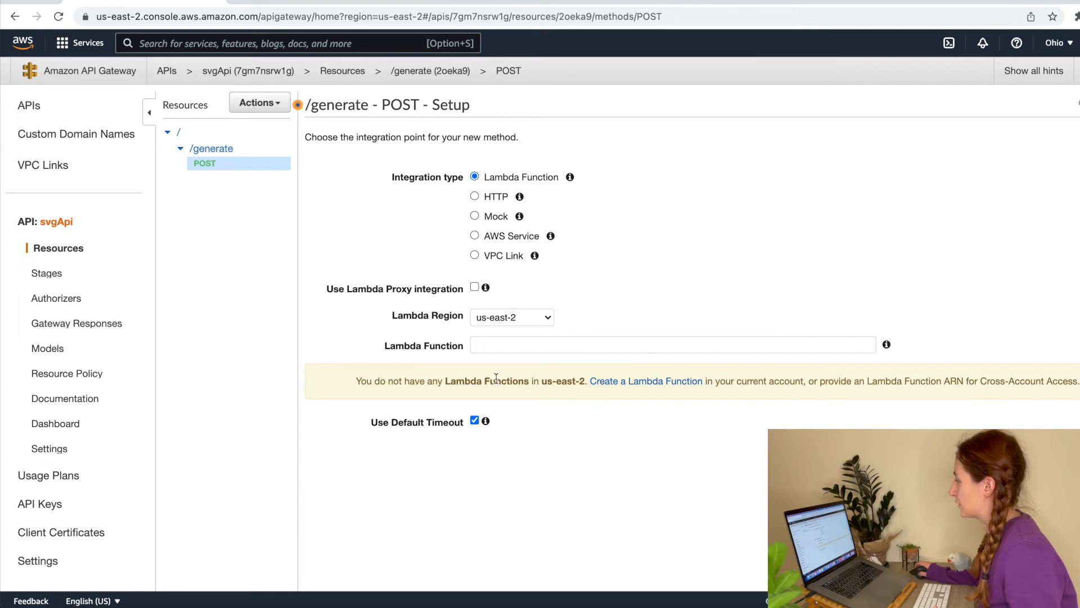
- Set svgLambda as the Lambda function behind the POST method and save the integration
{"action": "left_click", "coordinate": [849, 339]}
{"action": "type", "text": "svg"}
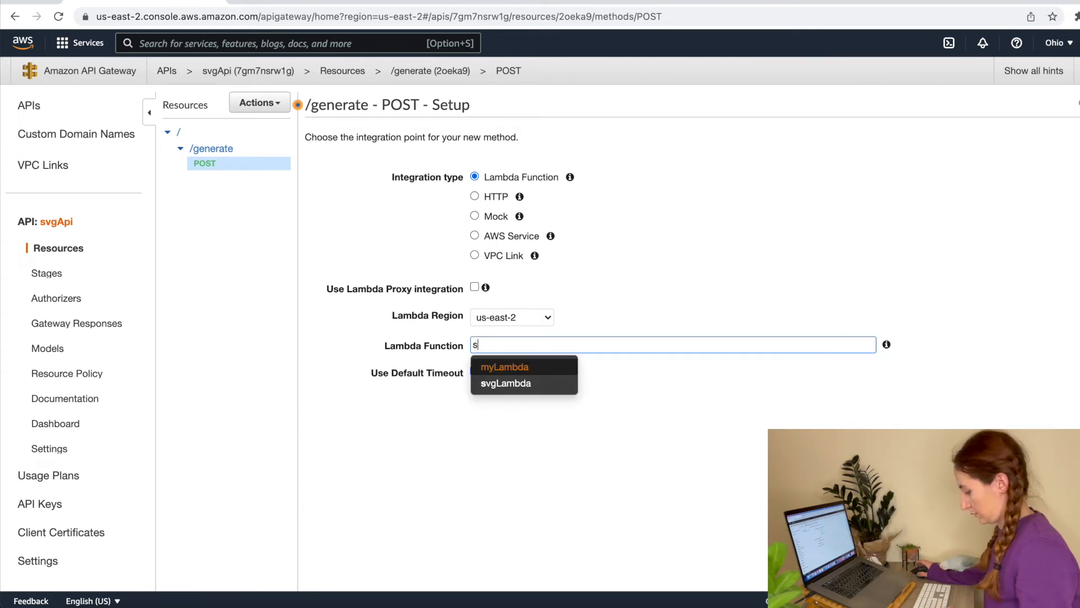
{"action": "left_click", "coordinate": [554, 366]}
{"action": "left_click", "coordinate": [1076, 400]}
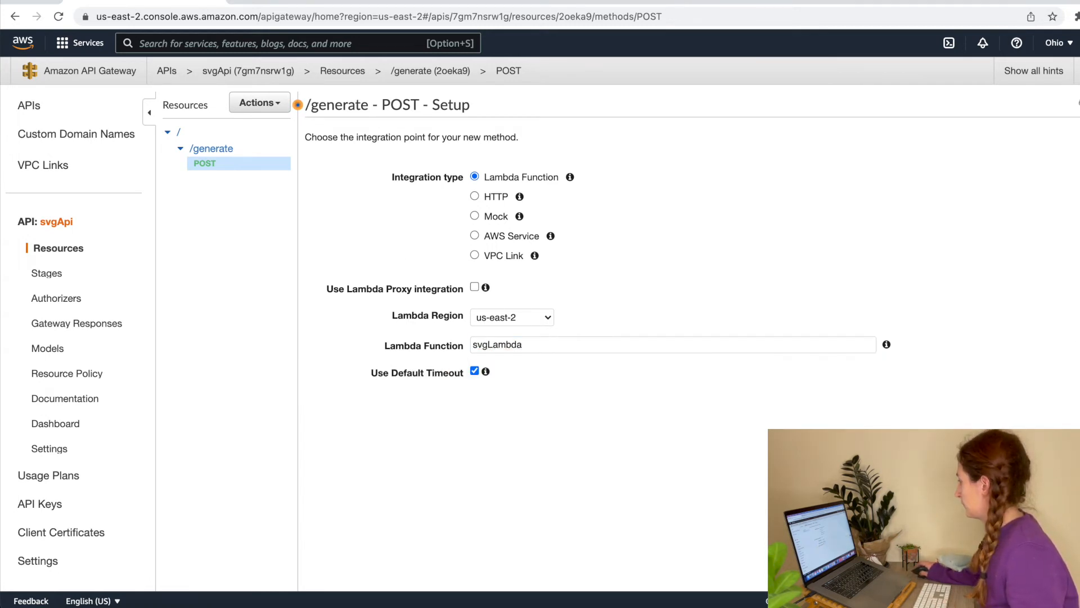
{"action": "left_click", "coordinate": [846, 192]}
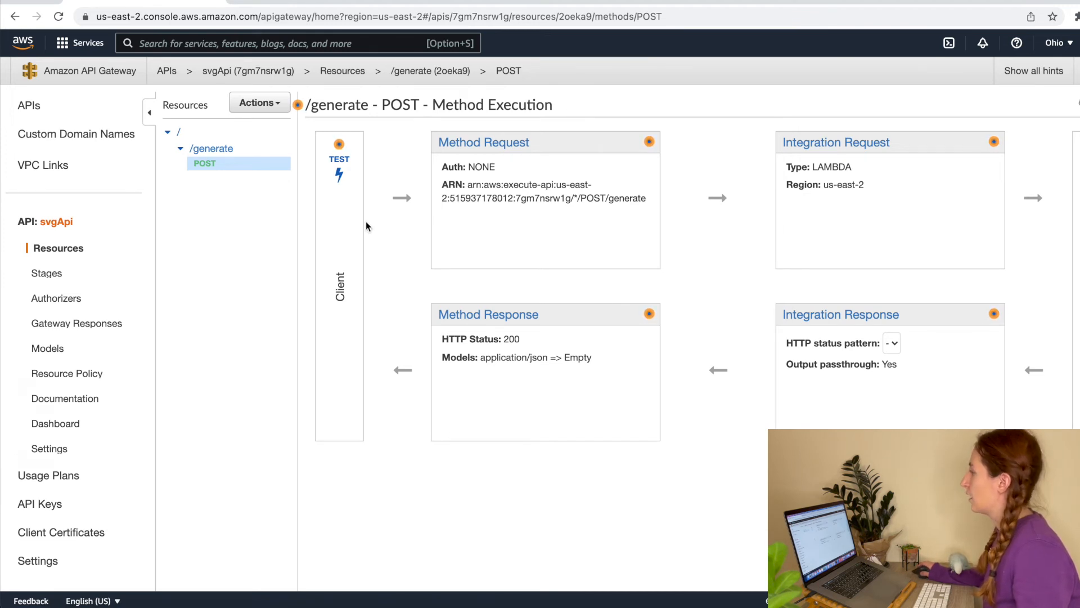
- Deploy the API to a new stage named test
{"action": "left_click", "coordinate": [258, 103]}
{"action": "left_click", "coordinate": [306, 318]}
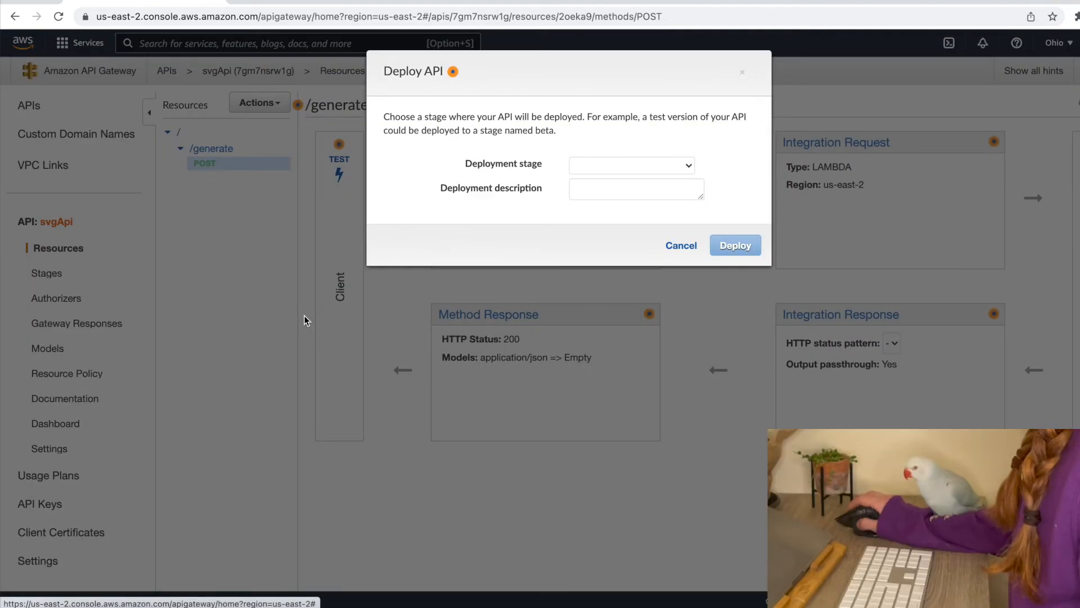
{"action": "left_click", "coordinate": [683, 164]}
{"action": "left_click", "coordinate": [663, 182]}
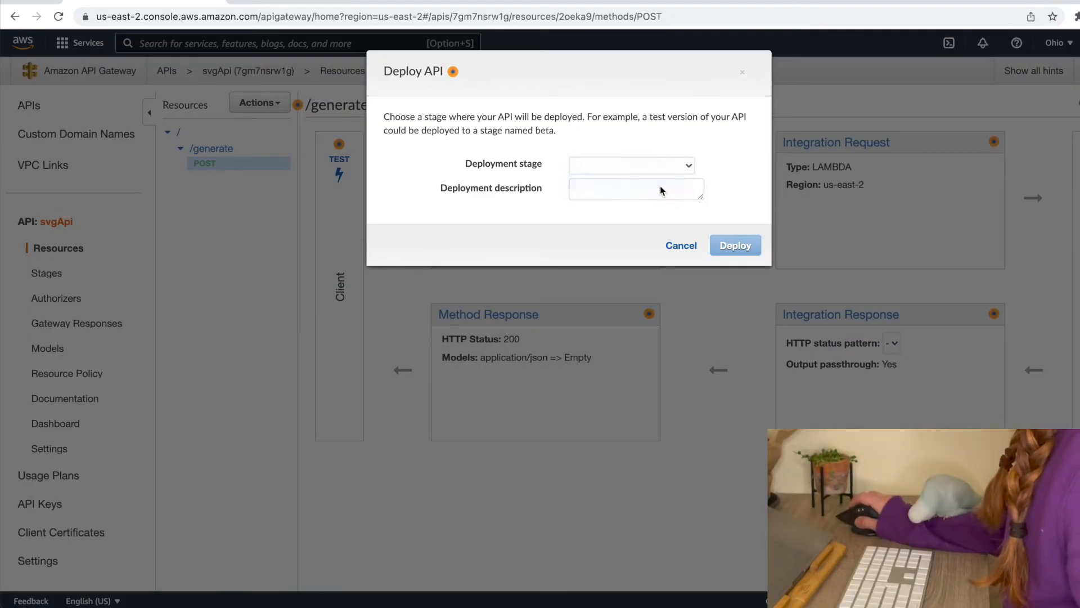
{"action": "left_click", "coordinate": [678, 212]}
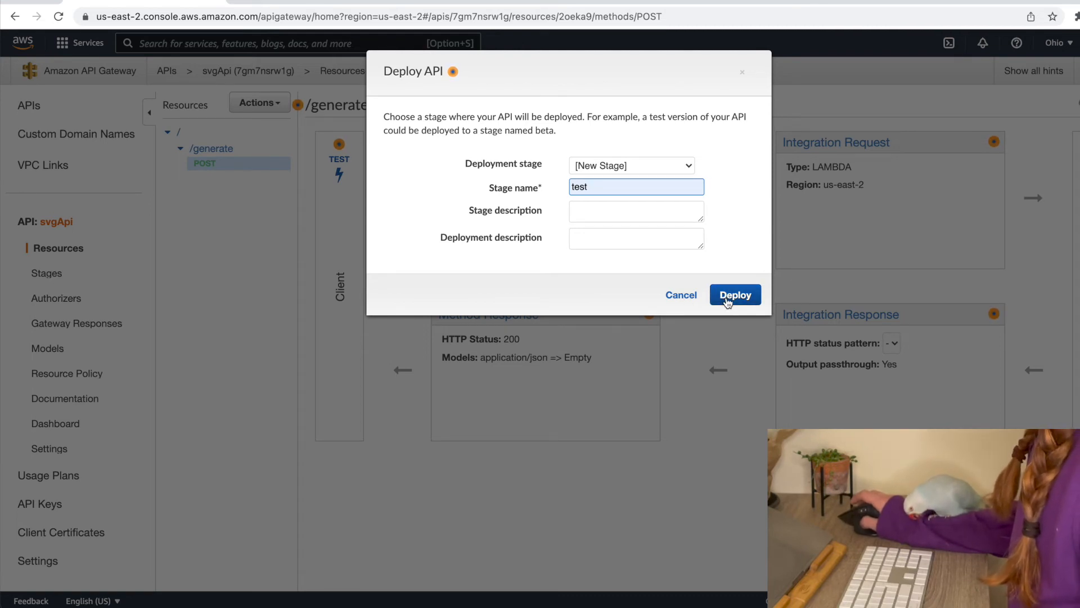
{"action": "left_click", "coordinate": [725, 301]}
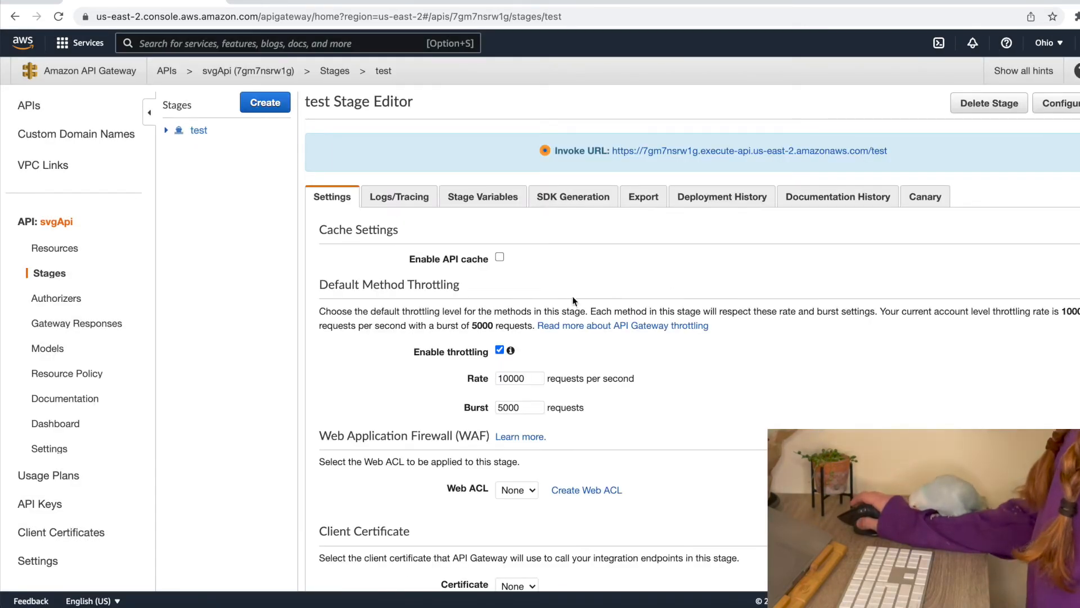
- Open the POST method of /generate in the test stage and copy its invoke URL
{"action": "left_click_drag", "start_coordinate": [907, 150], "coordinate": [611, 152]}
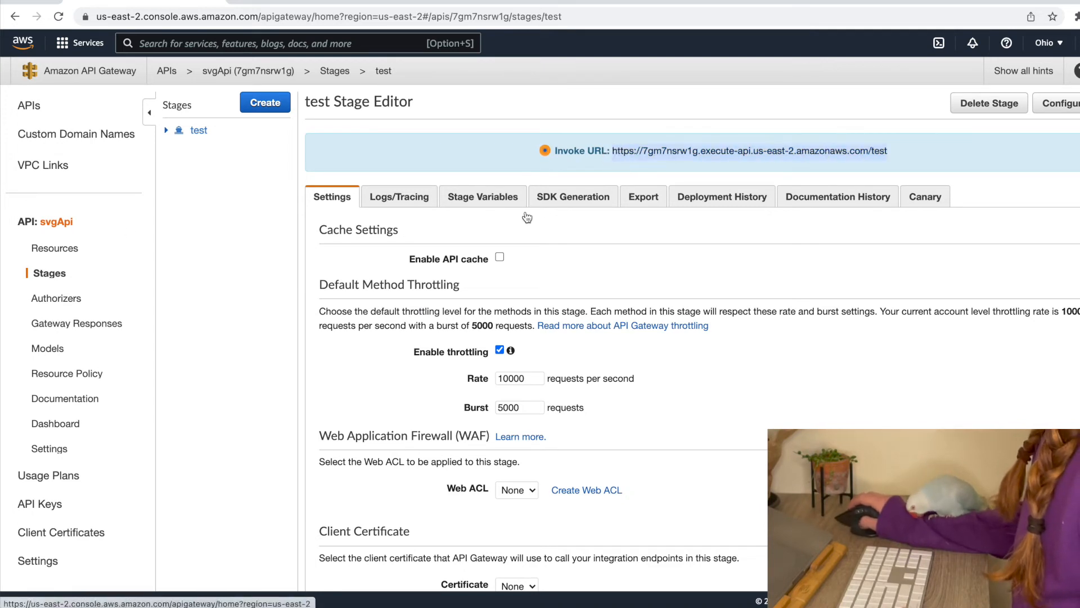
{"action": "left_click", "coordinate": [167, 130]}
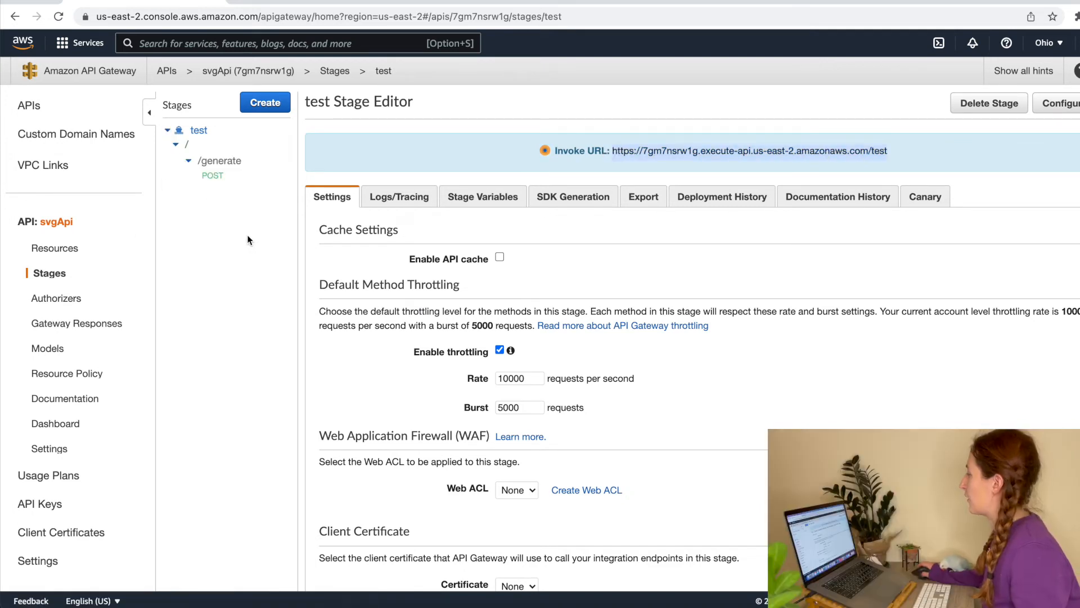
{"action": "left_click", "coordinate": [222, 161]}
{"action": "left_click", "coordinate": [241, 175]}
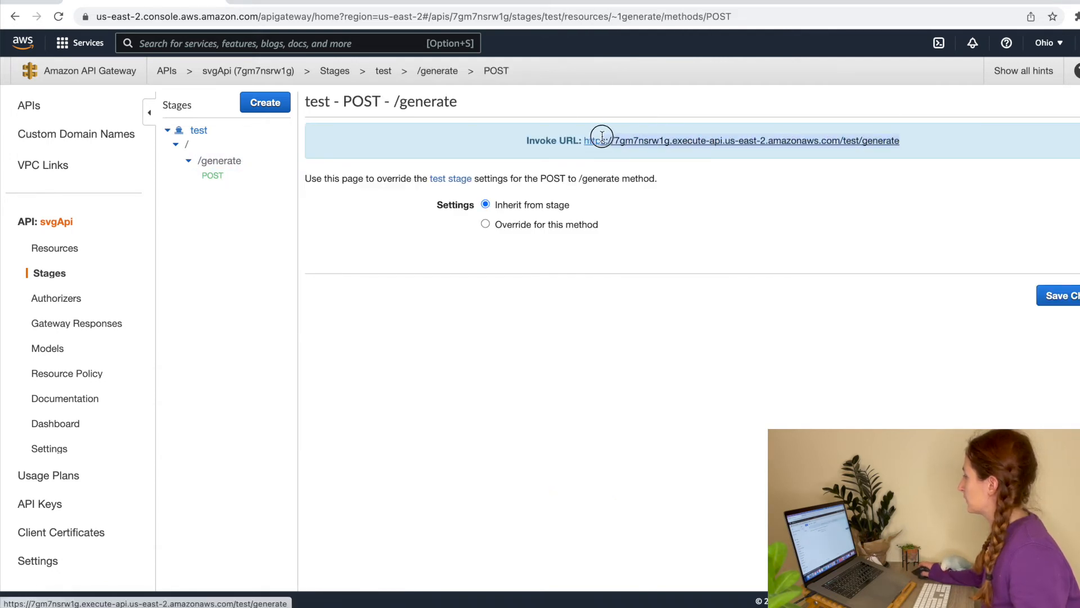
{"action": "left_click_drag", "start_coordinate": [585, 141], "coordinate": [1065, 172]}
{"action": "key", "text": "super+c"}
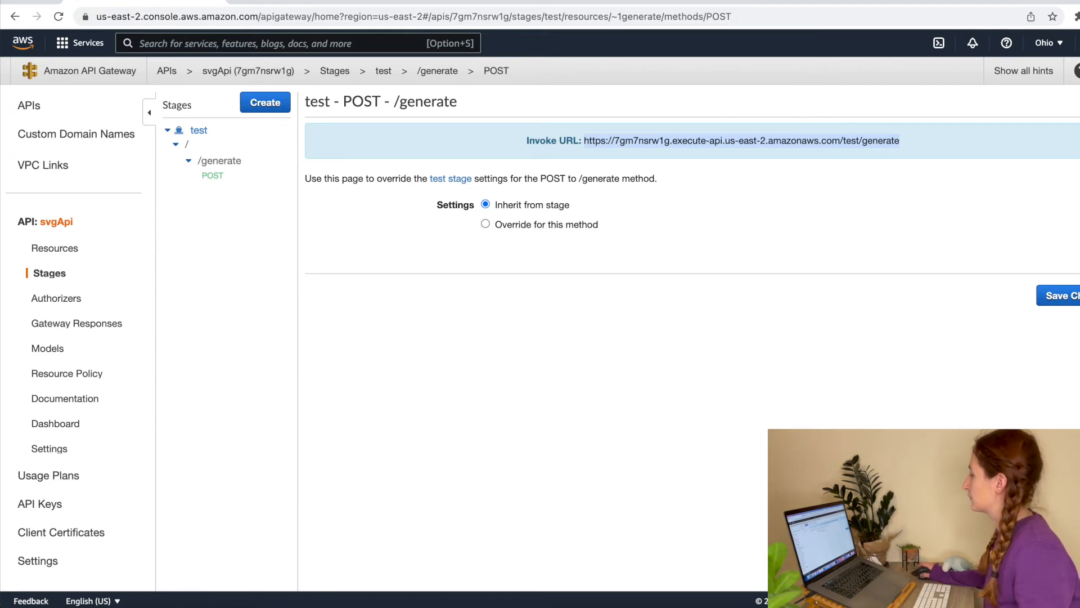
- Switch to Postman and create a new POST request addressed to the copied /test/generate invoke URL
{"action": "key", "text": "super+Tab"}
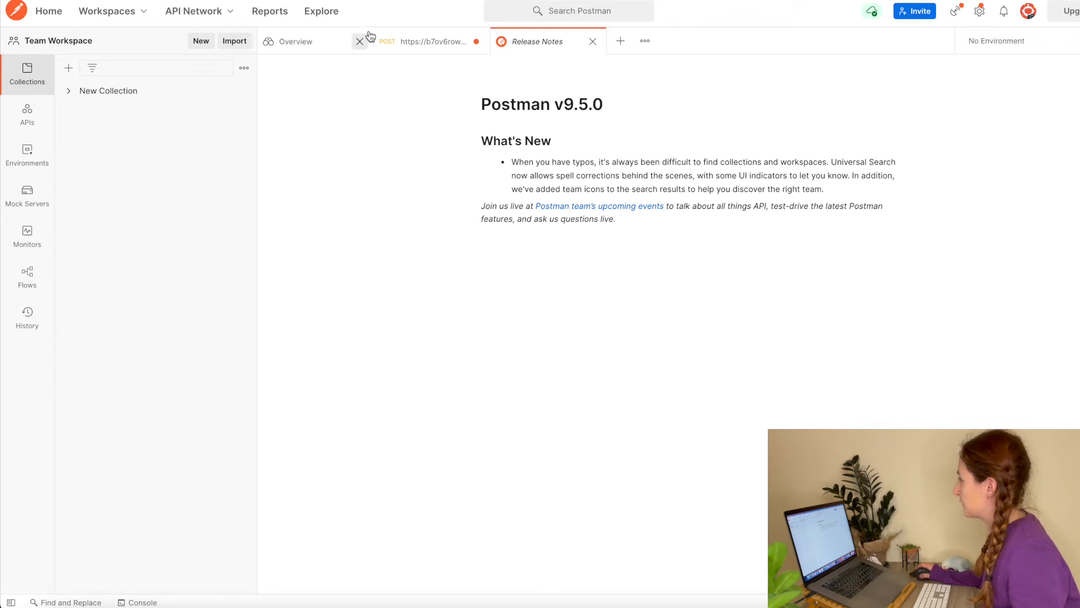
{"action": "left_click", "coordinate": [621, 42]}
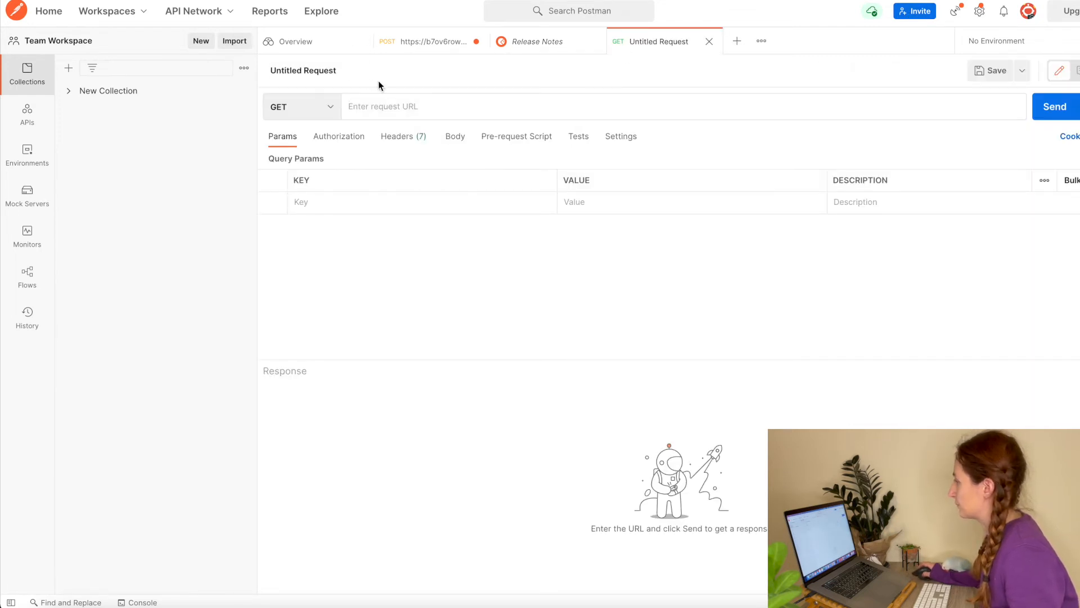
{"action": "left_click", "coordinate": [331, 107]}
{"action": "left_click", "coordinate": [332, 157]}
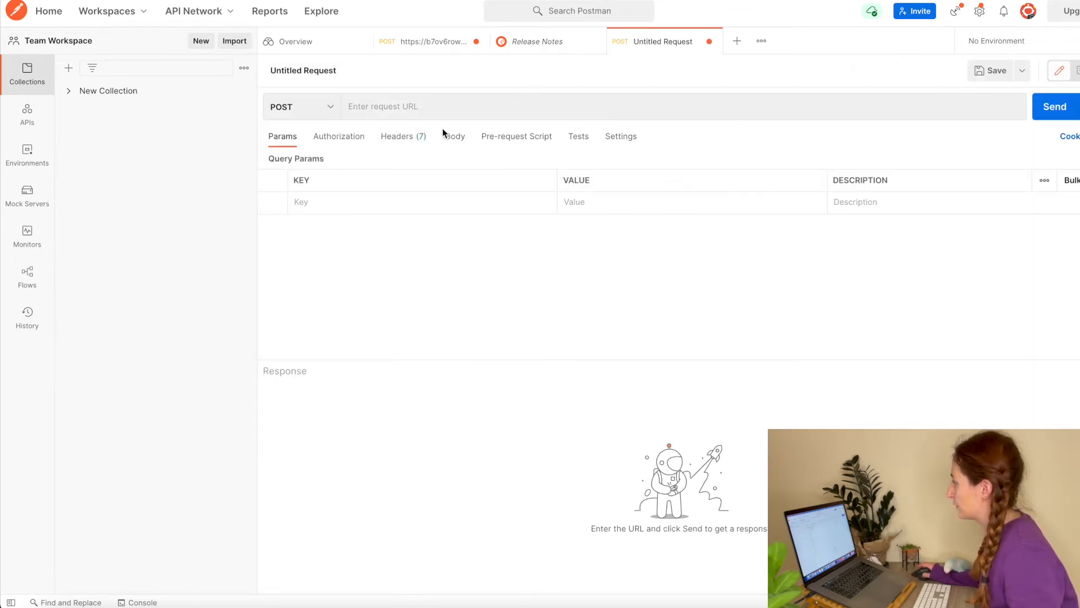
{"action": "left_click", "coordinate": [417, 106]}
{"action": "key", "text": "super+v"}
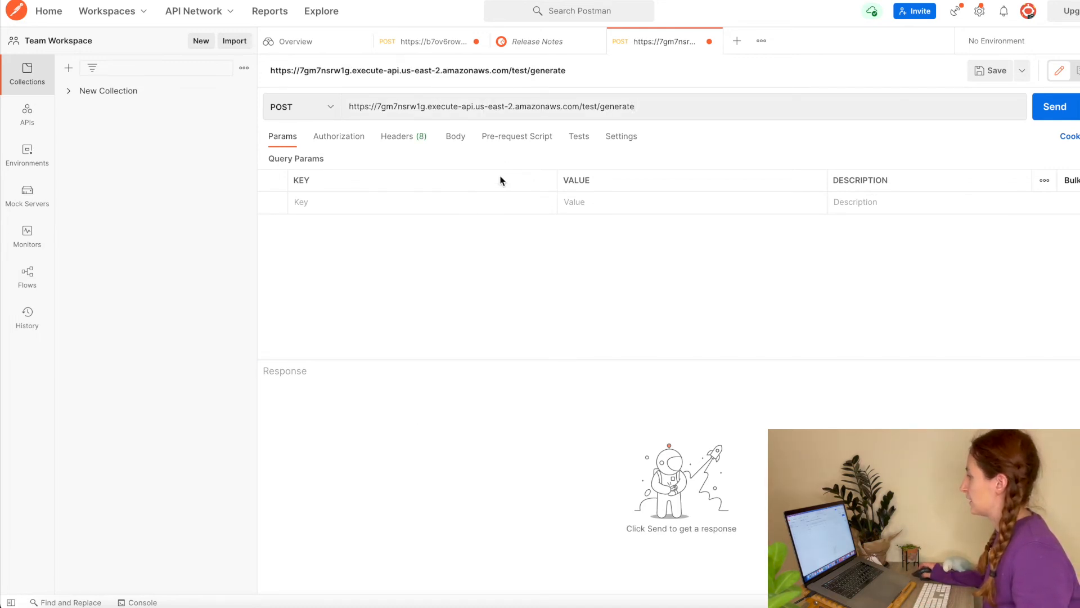
- Give the request a raw body containing a JSON object with the property "width": 300
{"action": "left_click", "coordinate": [455, 138]}
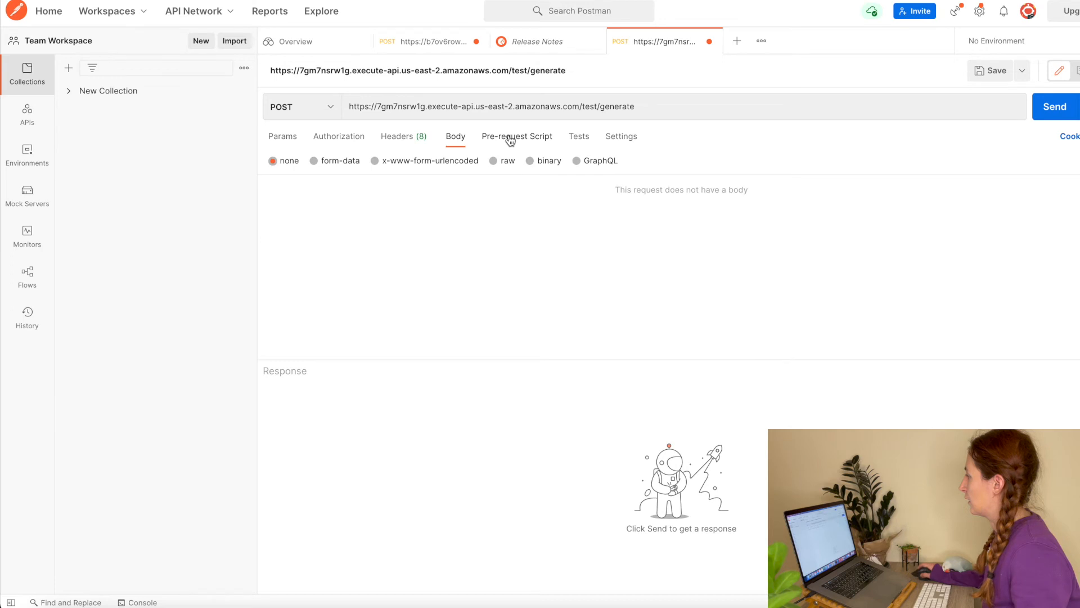
{"action": "left_click", "coordinate": [508, 162]}
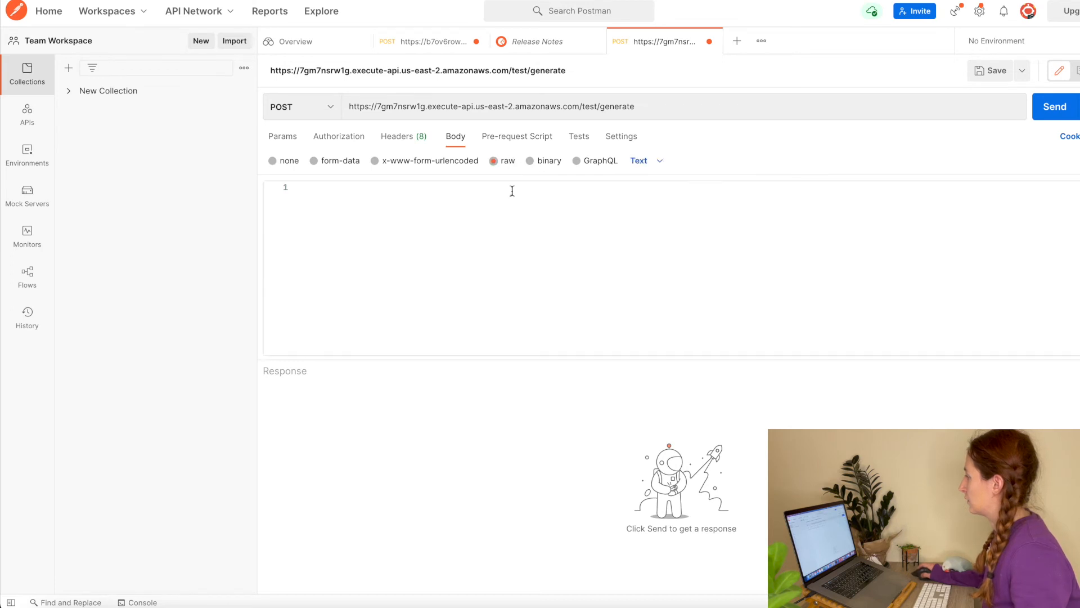
{"action": "left_click", "coordinate": [487, 246]}
{"action": "type", "text": "{}"}
{"action": "key", "text": "Return"}
{"action": "type", "text": "width: 300,"}
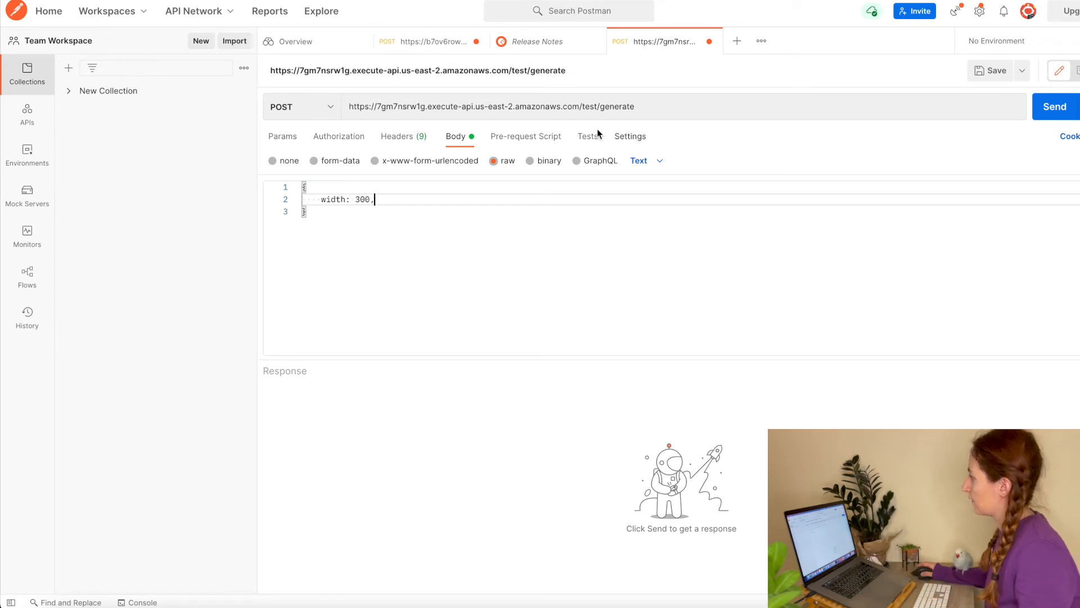
{"action": "double_click", "coordinate": [323, 199]}
{"action": "type", "text": "\""}
{"action": "left_click", "coordinate": [424, 192]}
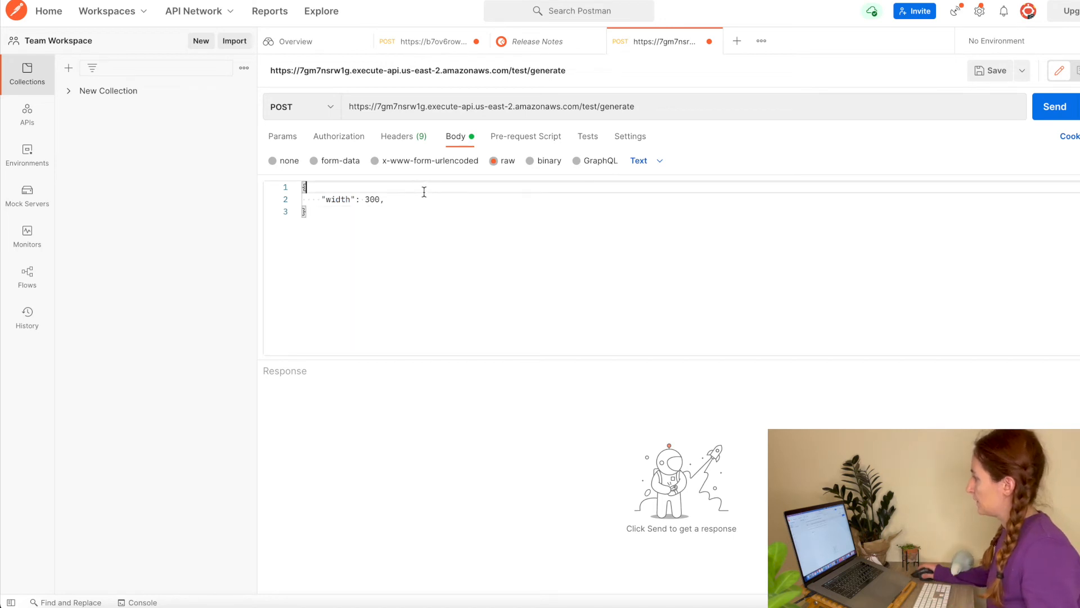
{"action": "left_click", "coordinate": [412, 216]}
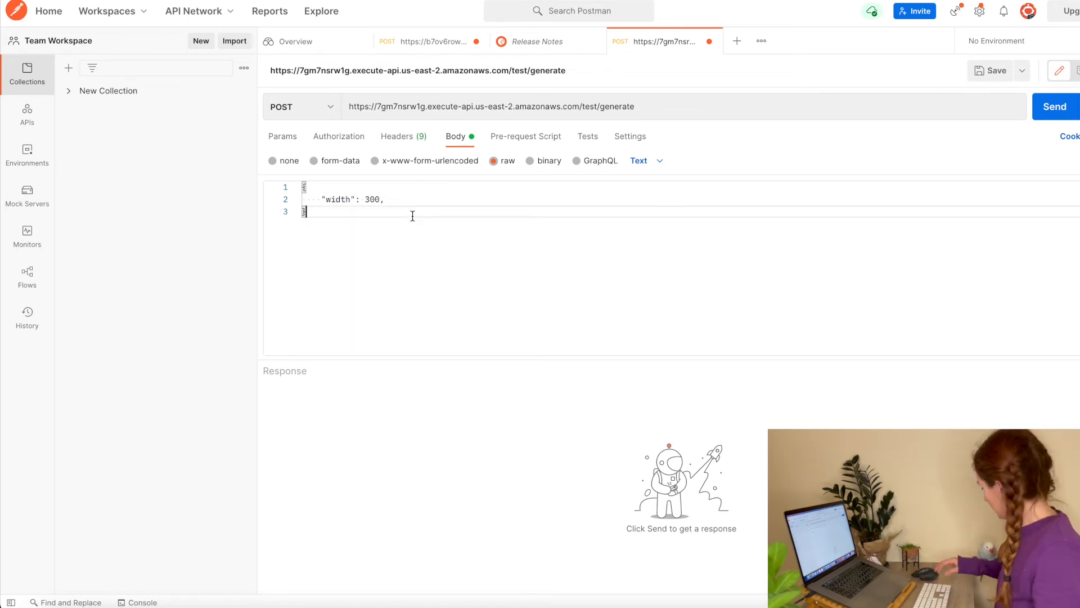
- Add "height": 200 and a "color" property of #000 to the JSON body, and send the request
{"action": "left_click", "coordinate": [447, 199]}
{"action": "key", "text": "Return"}
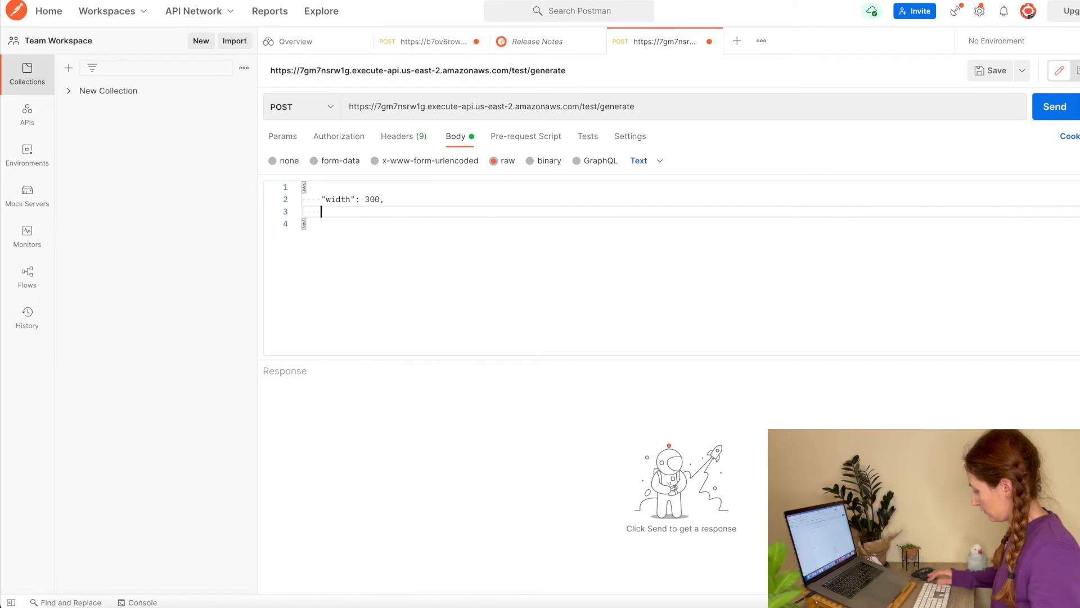
{"action": "type", "text": "\"height"}
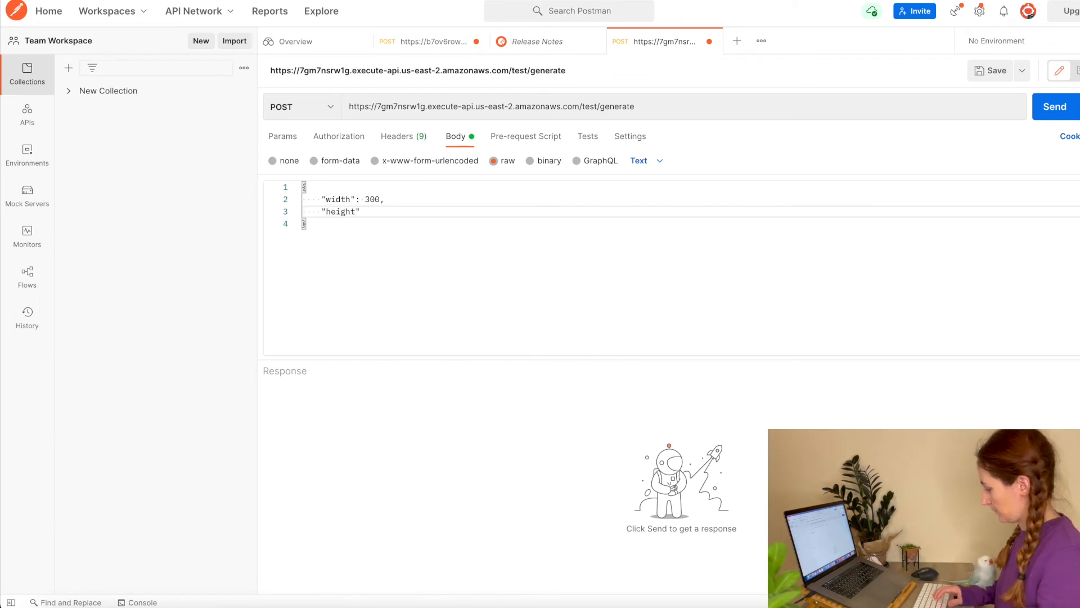
{"action": "type", "text": "\": 200"}
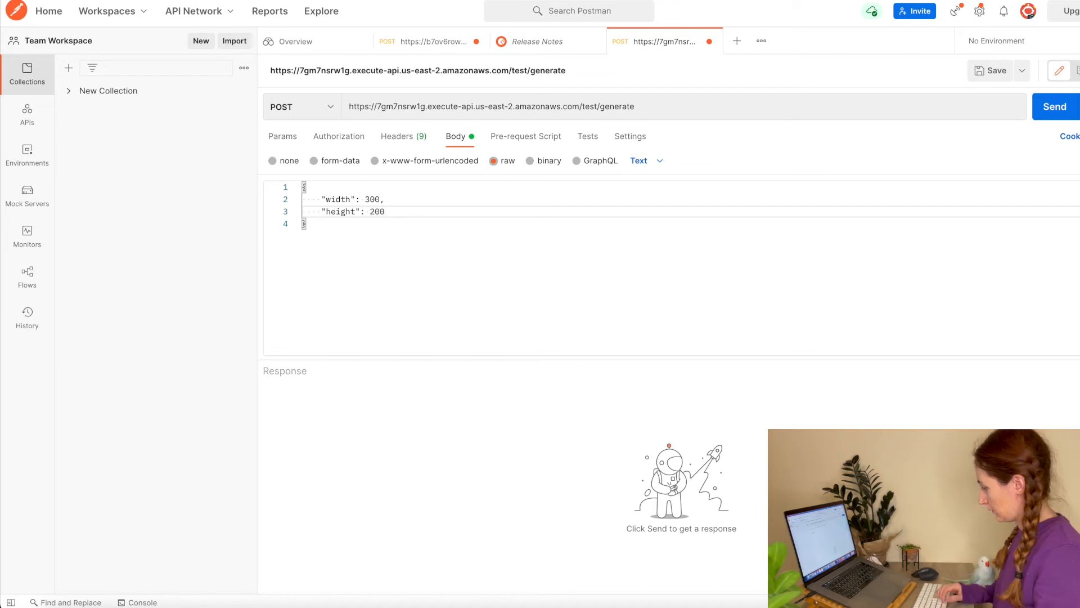
{"action": "type", "text": ","}
{"action": "key", "text": "Return"}
{"action": "type", "text": "\"color\":"}
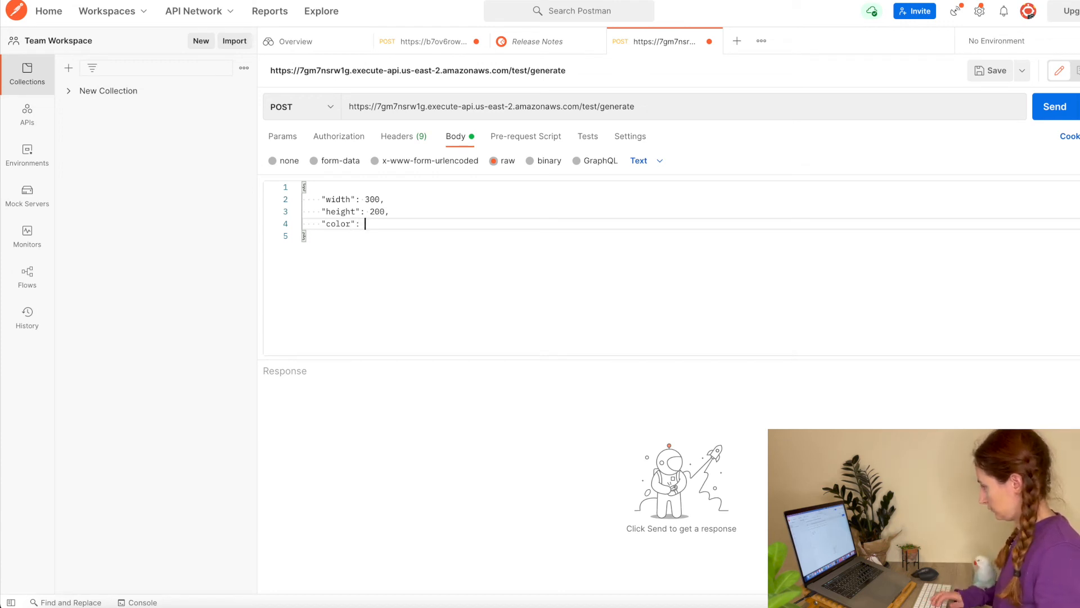
{"action": "type", "text": "\"#"}
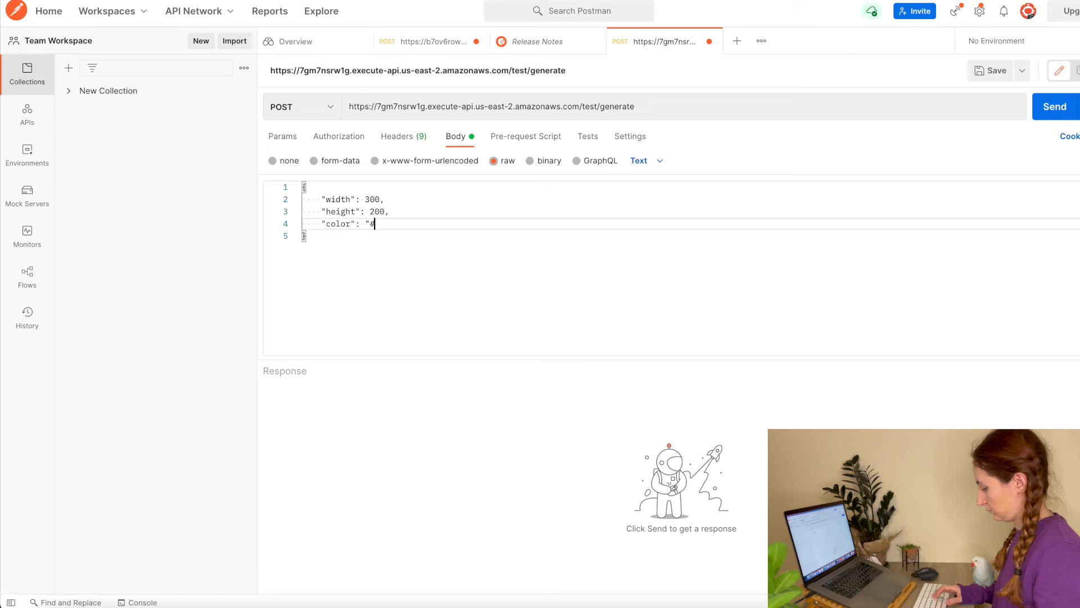
{"action": "type", "text": "000"}
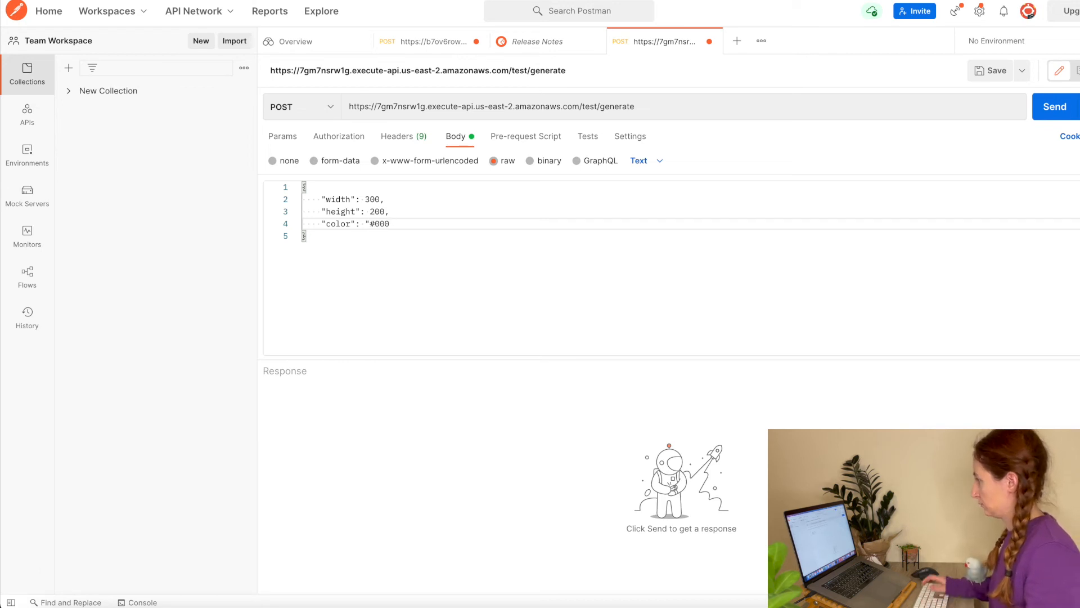
{"action": "left_click", "coordinate": [1044, 106]}
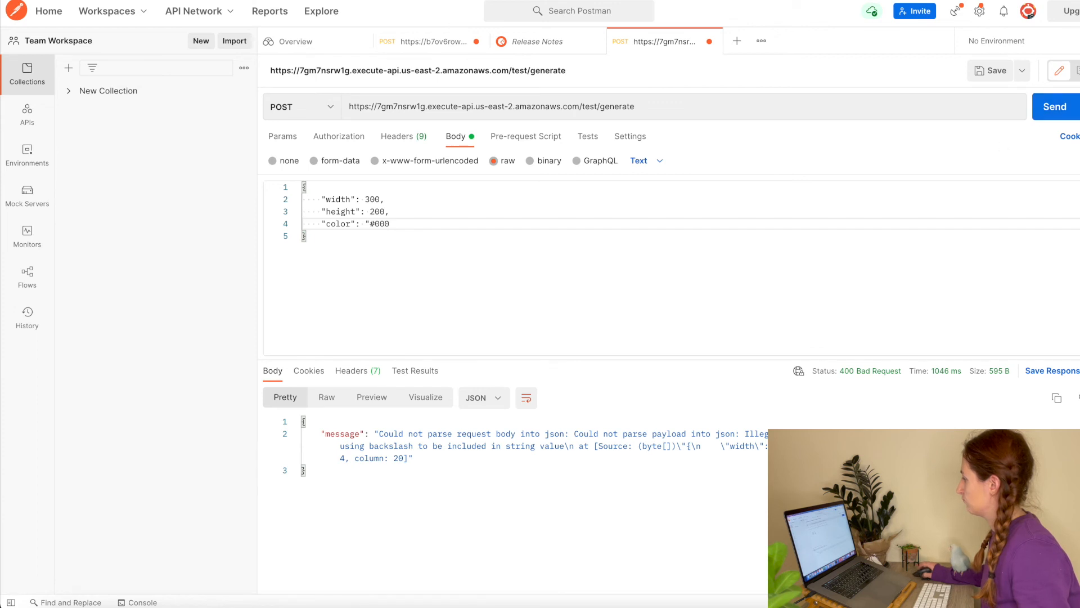
{"action": "left_click_drag", "start_coordinate": [766, 444], "coordinate": [413, 458]}
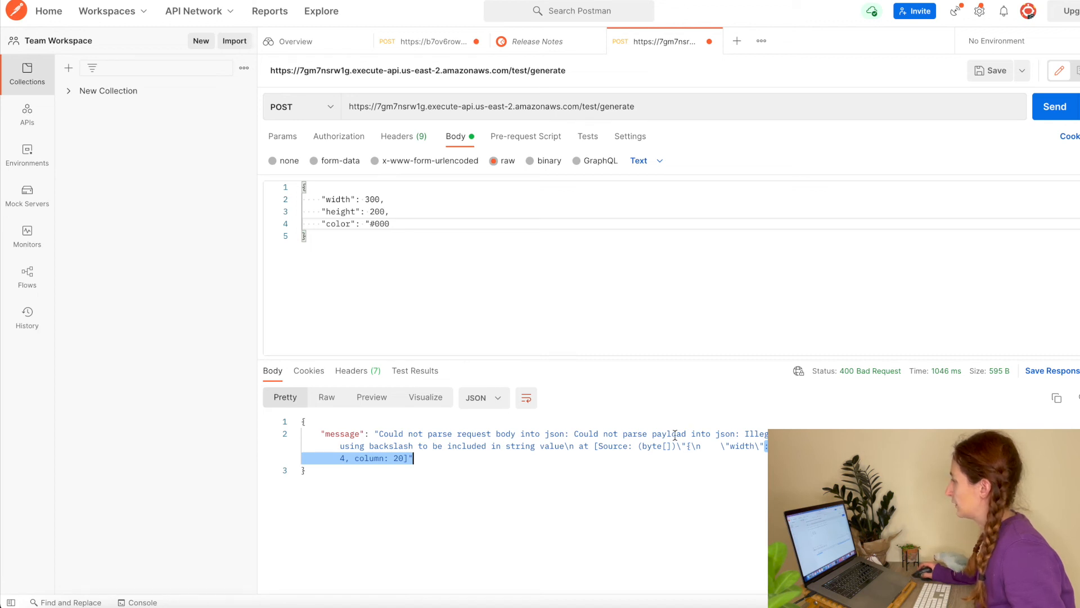
- Add the missing closing quote after #000 in the color property and send the request again
{"action": "double_click", "coordinate": [379, 211]}
{"action": "key", "text": "Down"}
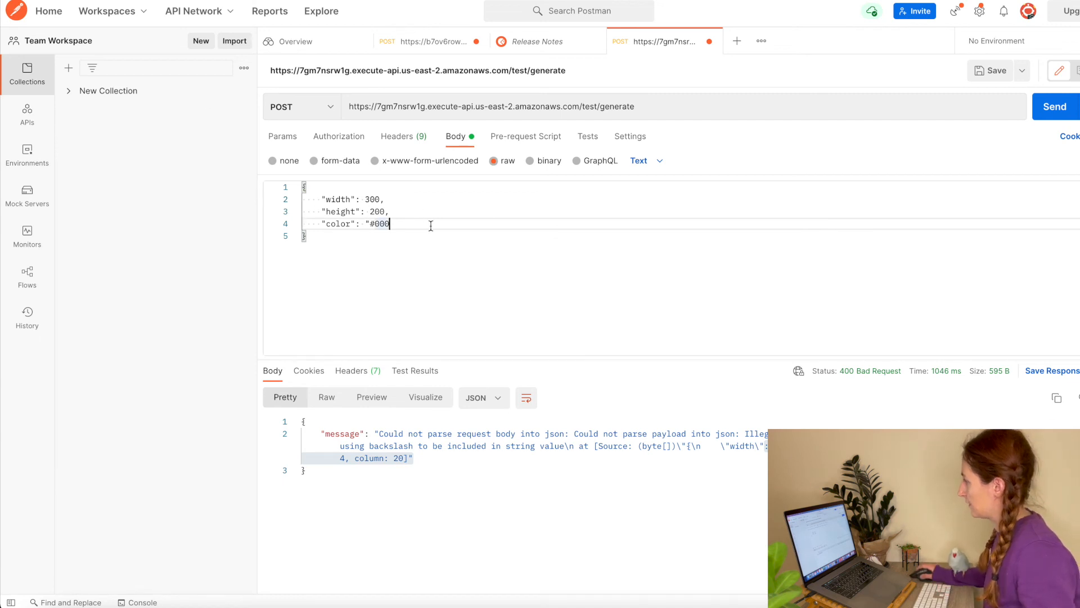
{"action": "type", "text": "\""}
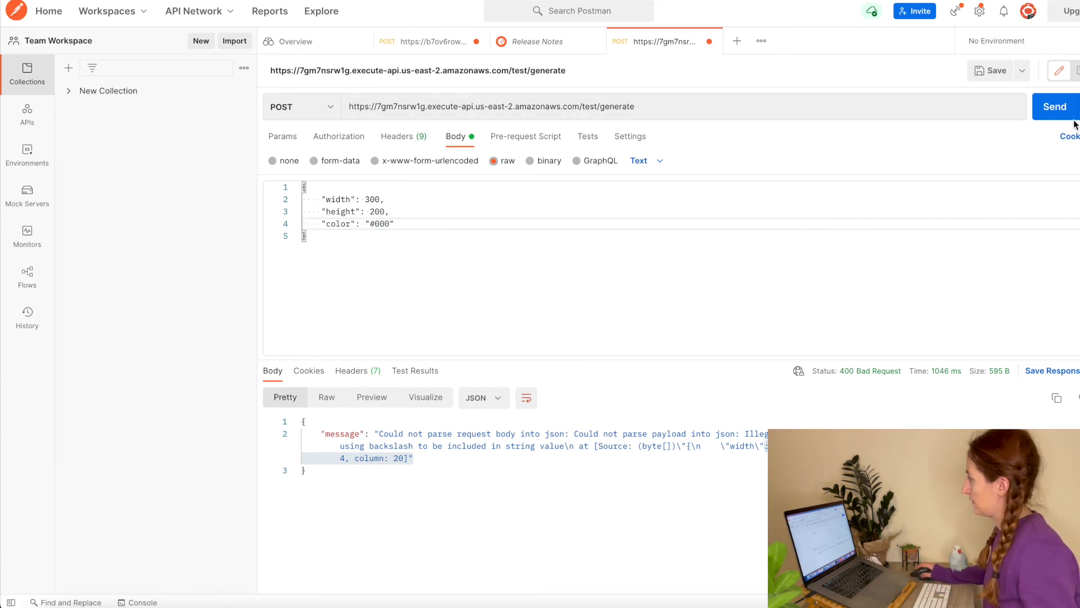
{"action": "left_click", "coordinate": [1056, 108]}
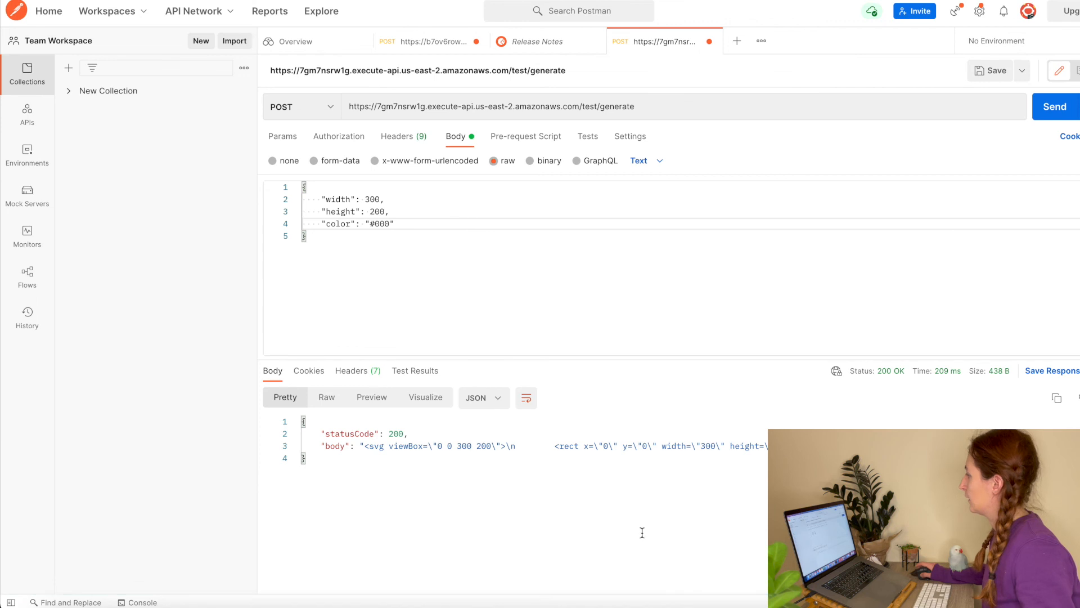
{"action": "left_click_drag", "start_coordinate": [515, 447], "coordinate": [305, 458]}
{"action": "left_click", "coordinate": [305, 458]}
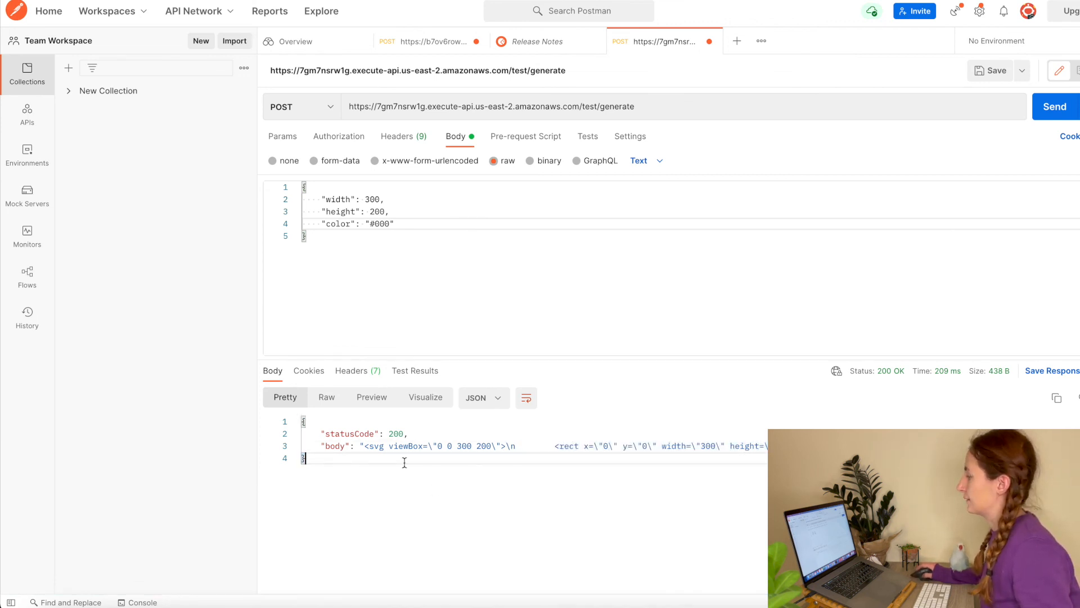
- Set the width in the request body to 600 and resend the request
{"action": "left_click", "coordinate": [366, 200]}
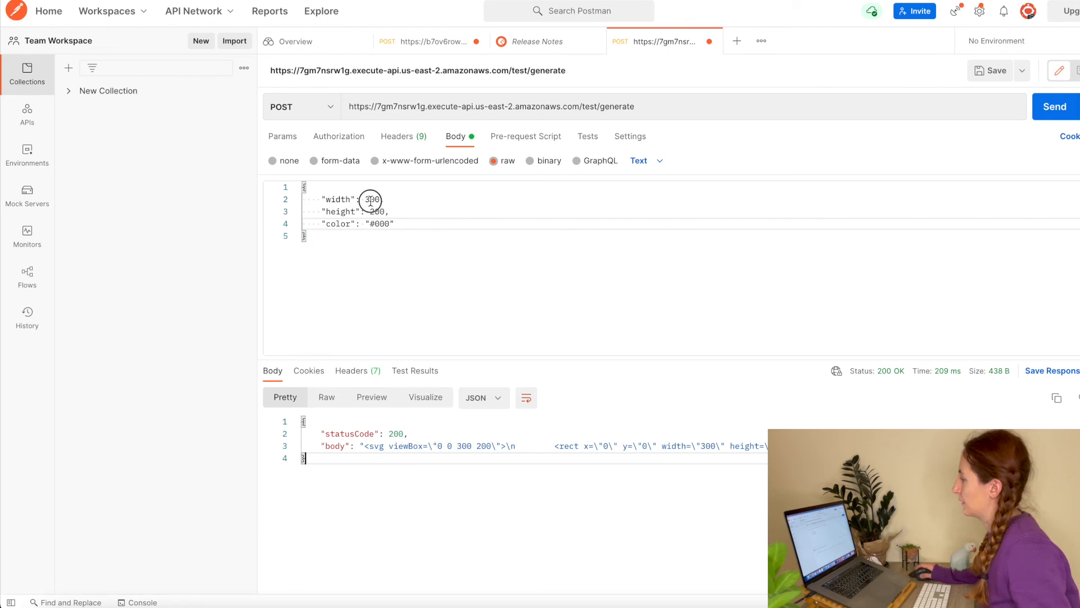
{"action": "type", "text": "6"}
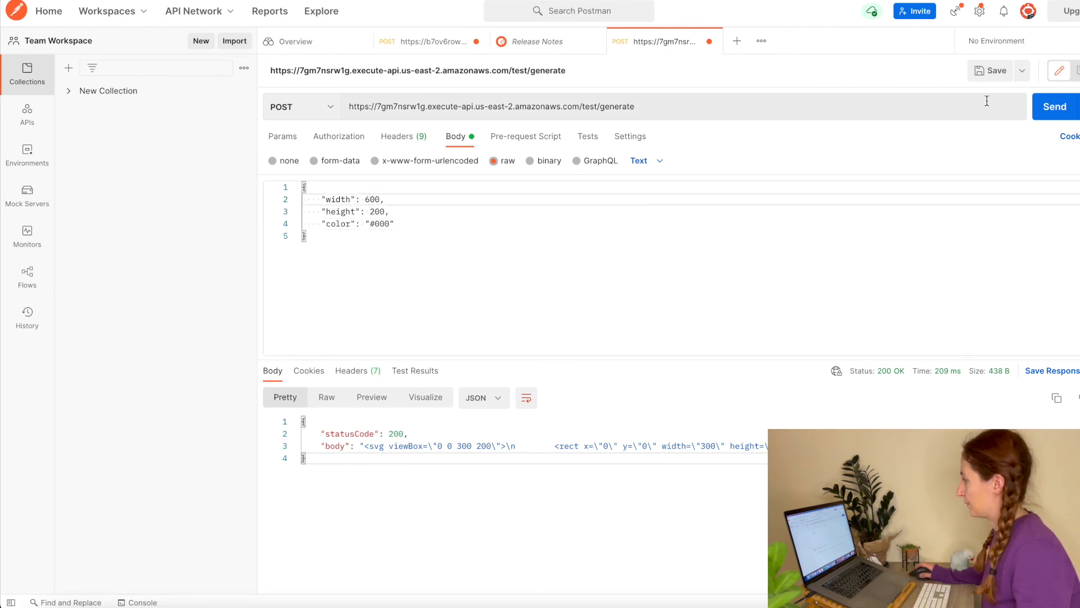
{"action": "left_click", "coordinate": [1054, 107]}
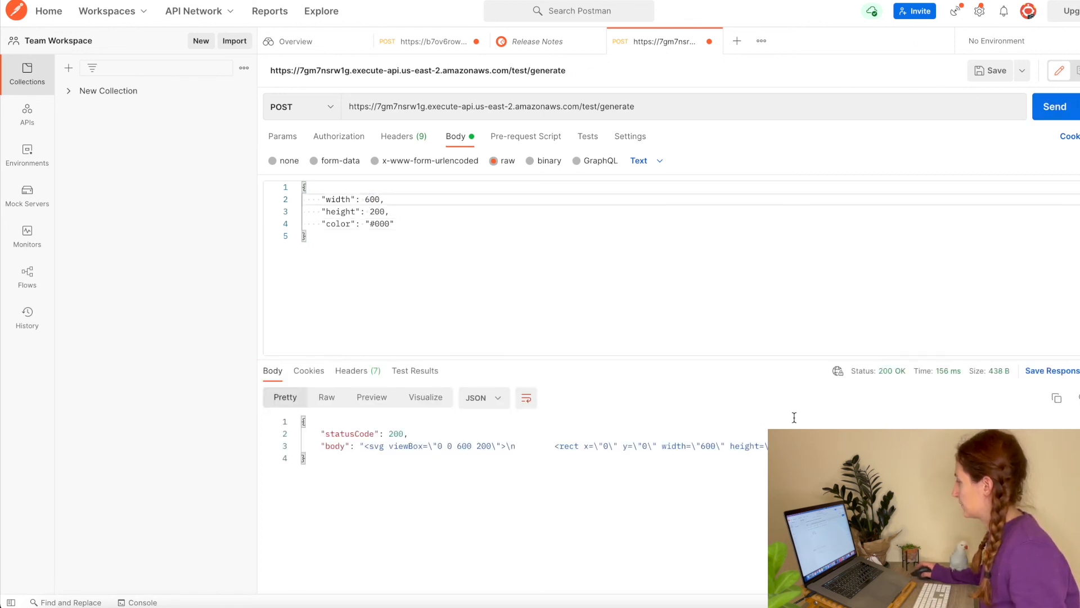
- Change the color in the request body to #ccc, resend the request, and select the returned SVG markup
{"action": "double_click", "coordinate": [381, 223]}
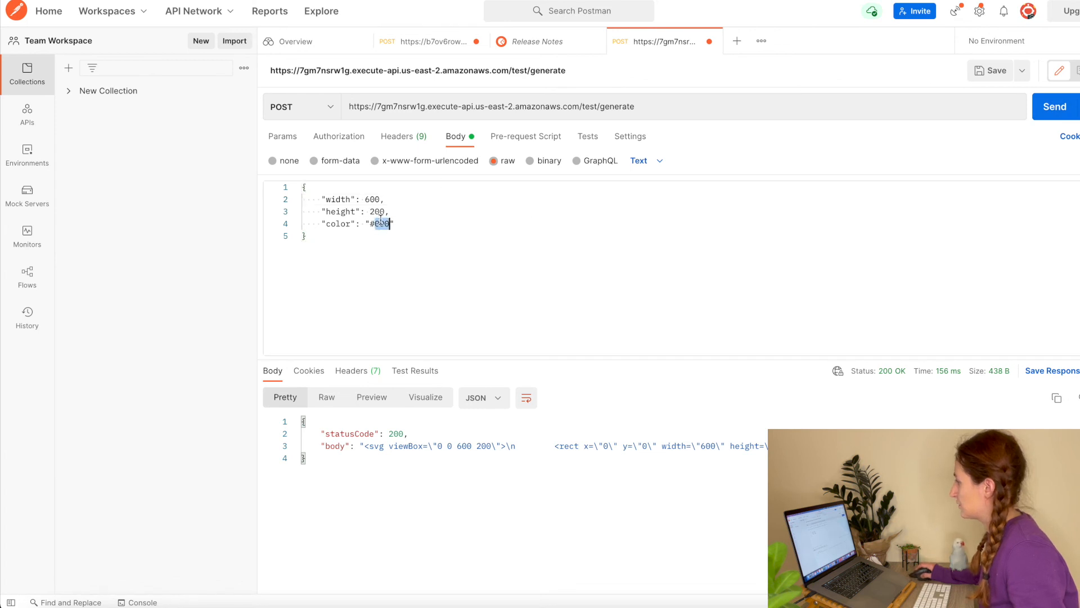
{"action": "type", "text": "ccc"}
{"action": "left_click", "coordinate": [1056, 110]}
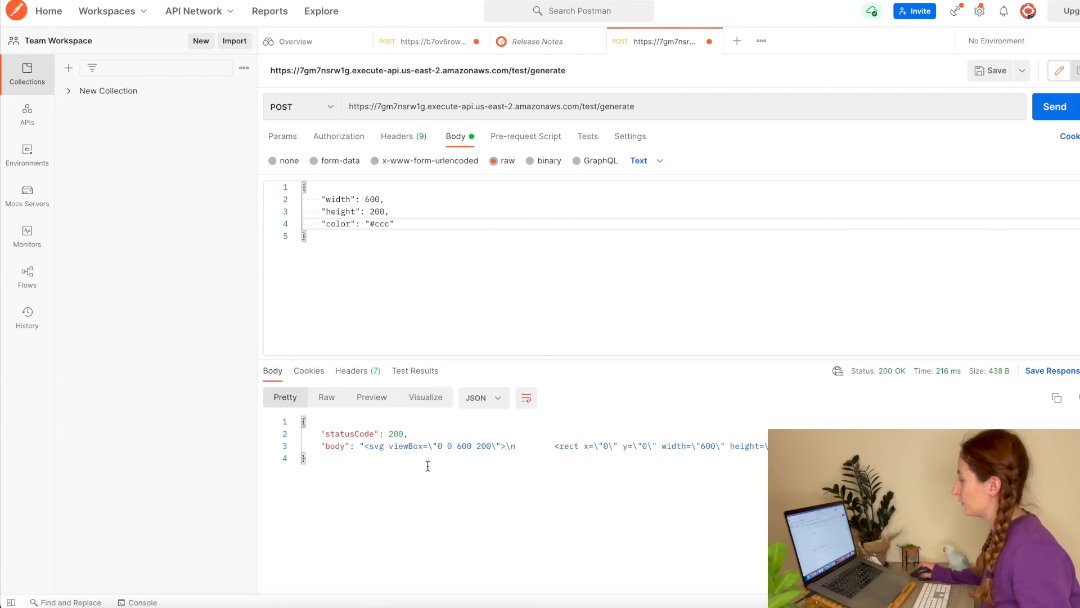
{"action": "left_click_drag", "start_coordinate": [365, 445], "coordinate": [758, 453]}
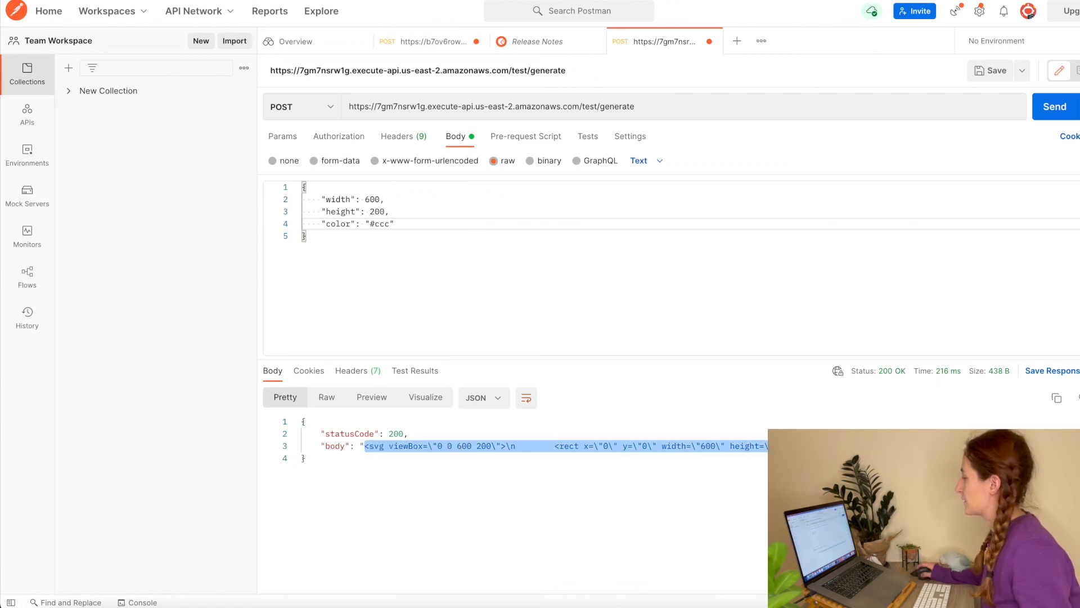